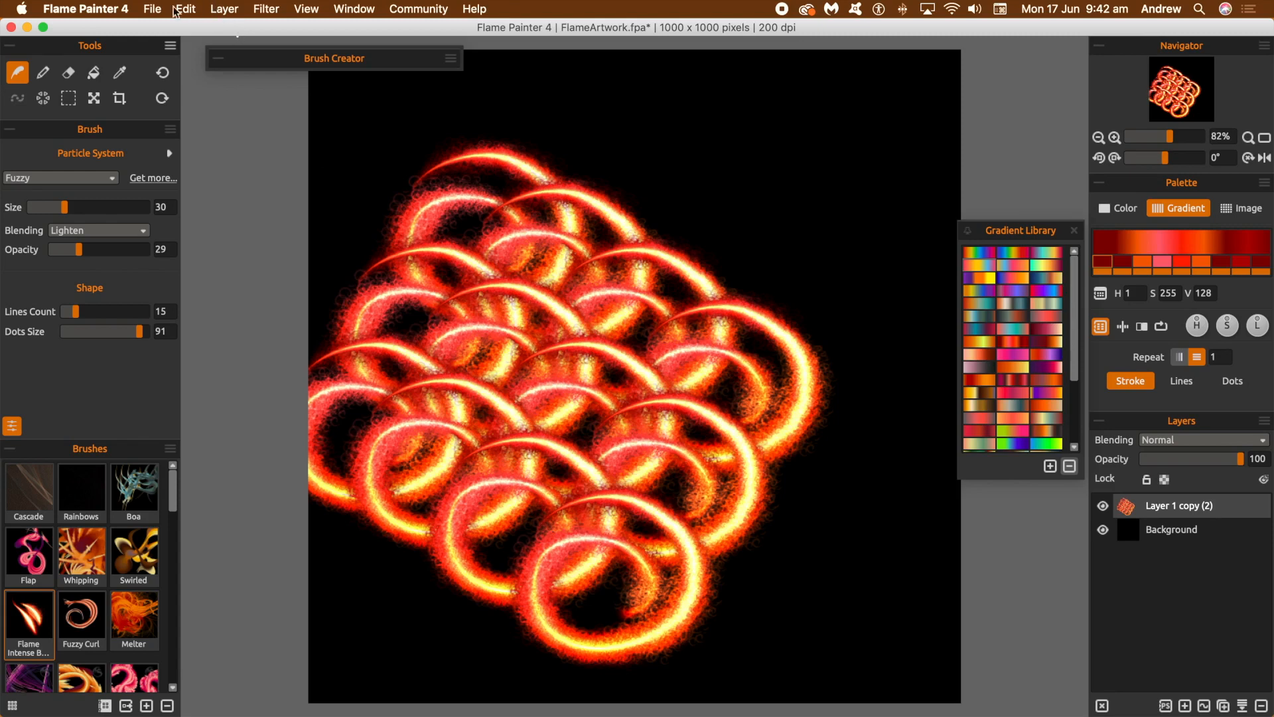
Create a new blank 1000 x 1000 pixel artwork, discarding the unsaved changes to the current one
{"action": "left_click", "coordinate": [151, 9]}
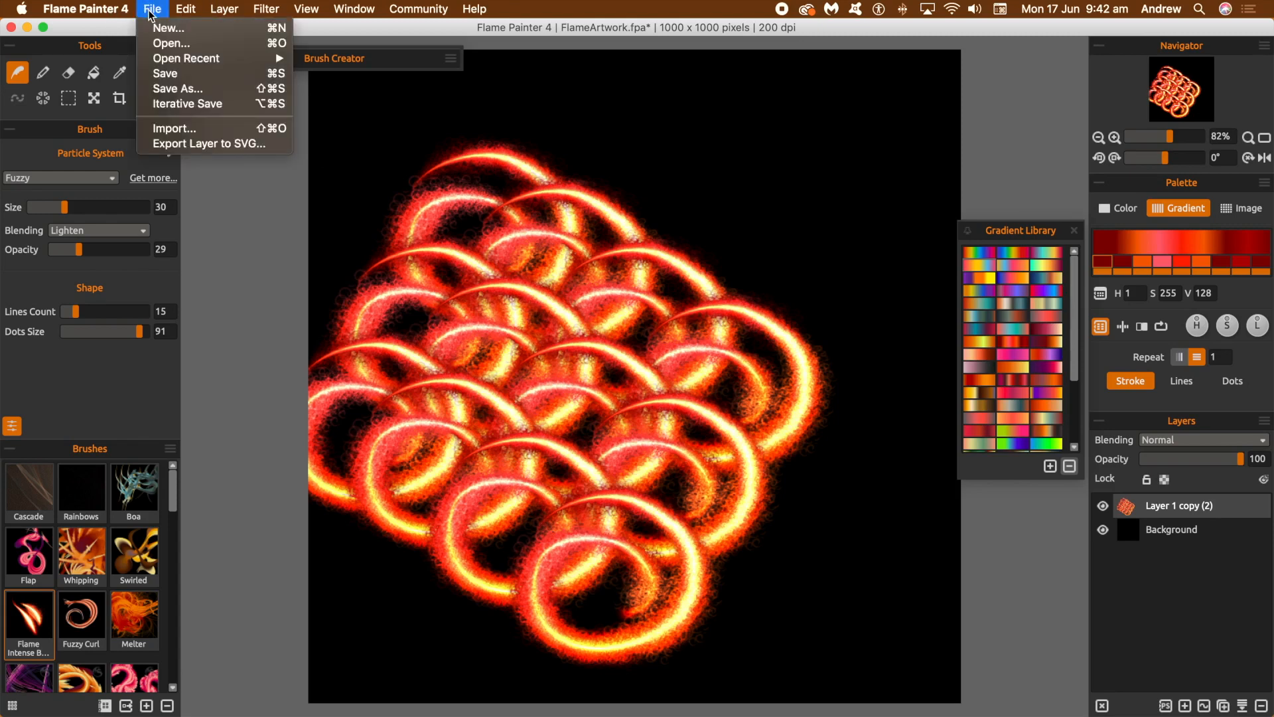
{"action": "left_click", "coordinate": [166, 27]}
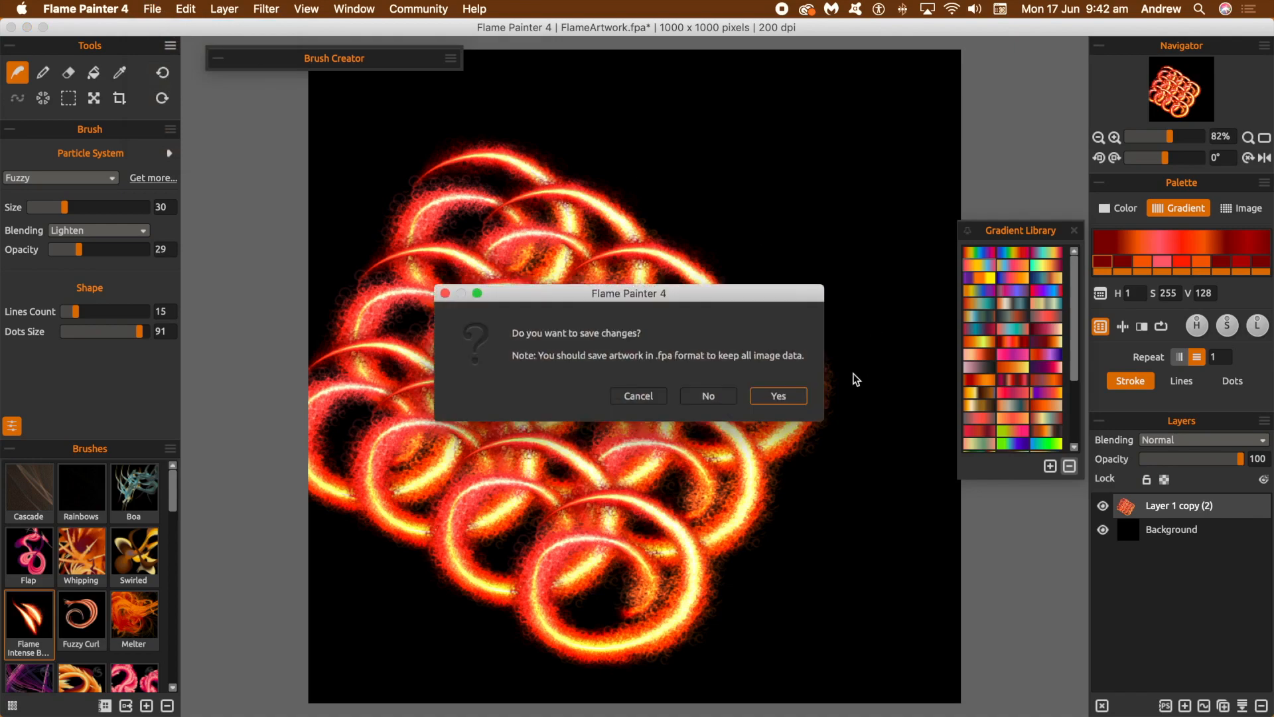
{"action": "left_click", "coordinate": [704, 397]}
{"action": "left_click", "coordinate": [958, 519]}
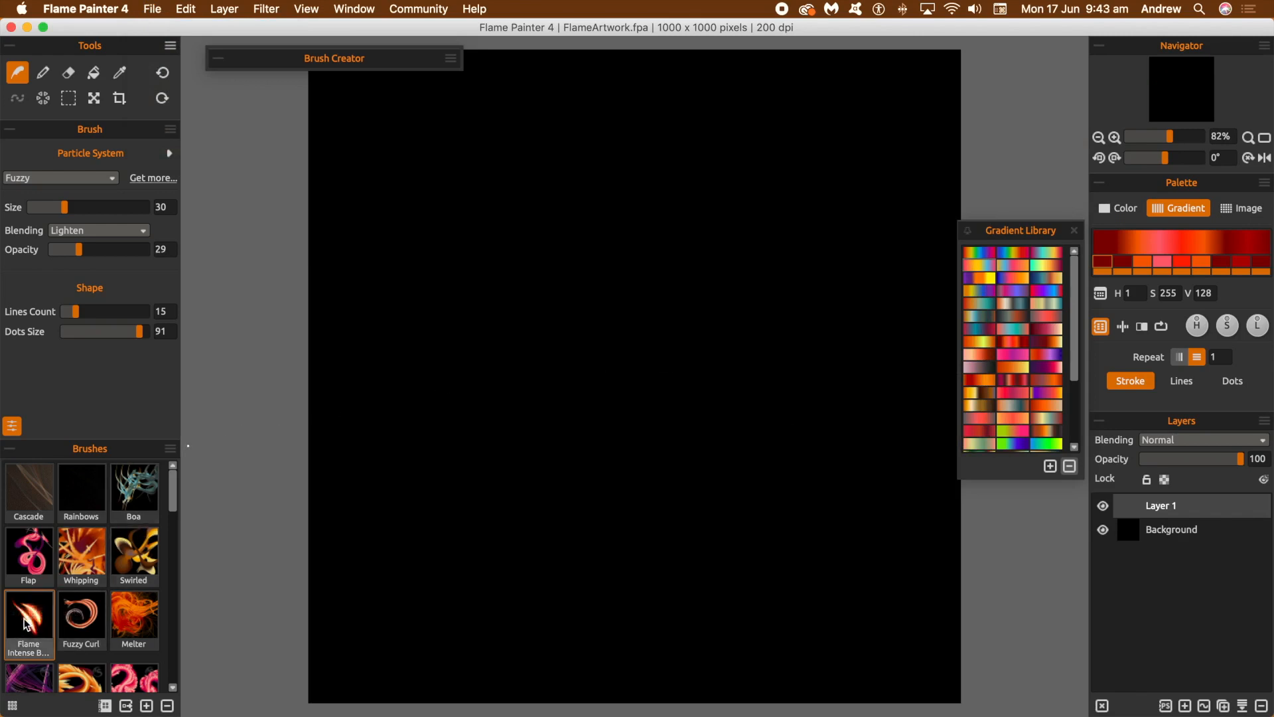
Paint a ring-shaped flame swirl in the upper middle of the canvas with the Flame Intense brush
{"action": "left_click_drag", "start_coordinate": [485, 158], "coordinate": [468, 184]}
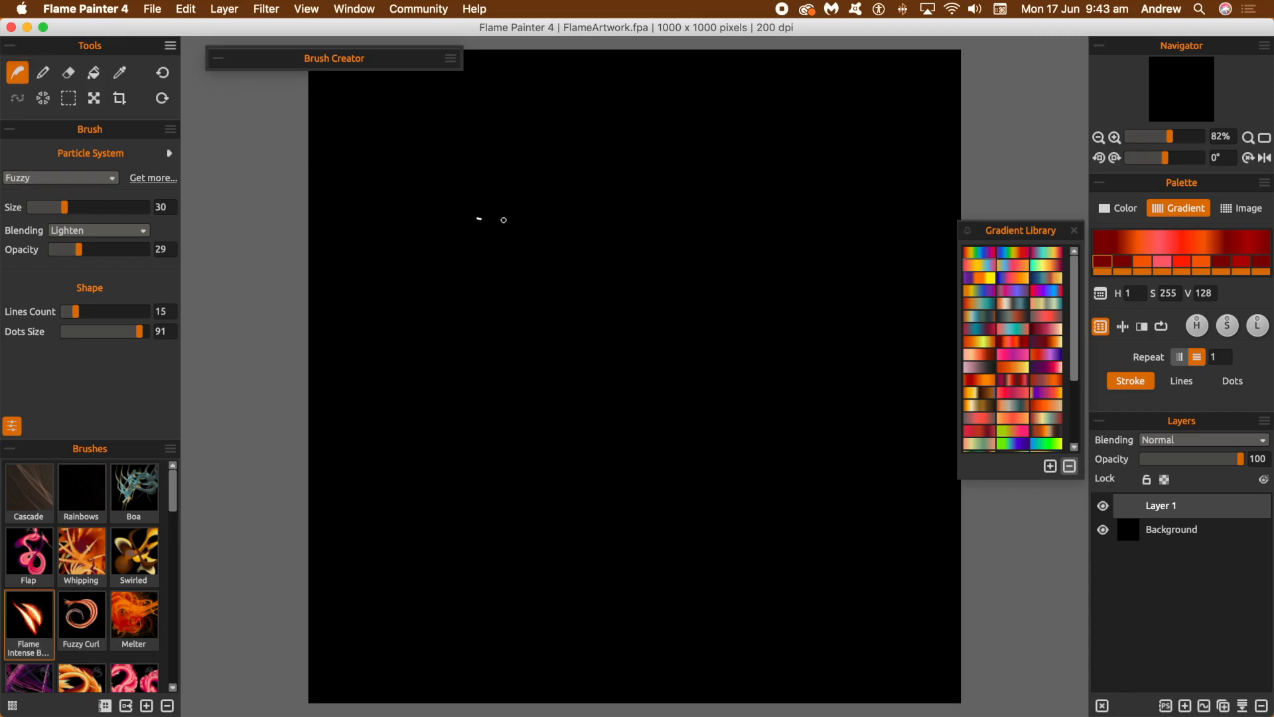
{"action": "mouse_move", "coordinate": [562, 211]}
{"action": "left_mouse_down"}
{"action": "mouse_move", "coordinate": [604, 228]}
{"action": "mouse_move", "coordinate": [616, 295]}
{"action": "mouse_move", "coordinate": [589, 321]}
{"action": "mouse_move", "coordinate": [519, 315]}
{"action": "mouse_move", "coordinate": [515, 261]}
{"action": "mouse_move", "coordinate": [534, 241]}
{"action": "mouse_move", "coordinate": [582, 251]}
{"action": "mouse_move", "coordinate": [596, 226]}
{"action": "mouse_move", "coordinate": [631, 210]}
{"action": "mouse_move", "coordinate": [640, 227]}
{"action": "mouse_move", "coordinate": [623, 227]}
{"action": "mouse_move", "coordinate": [656, 253]}
{"action": "mouse_move", "coordinate": [622, 251]}
{"action": "left_mouse_up"}
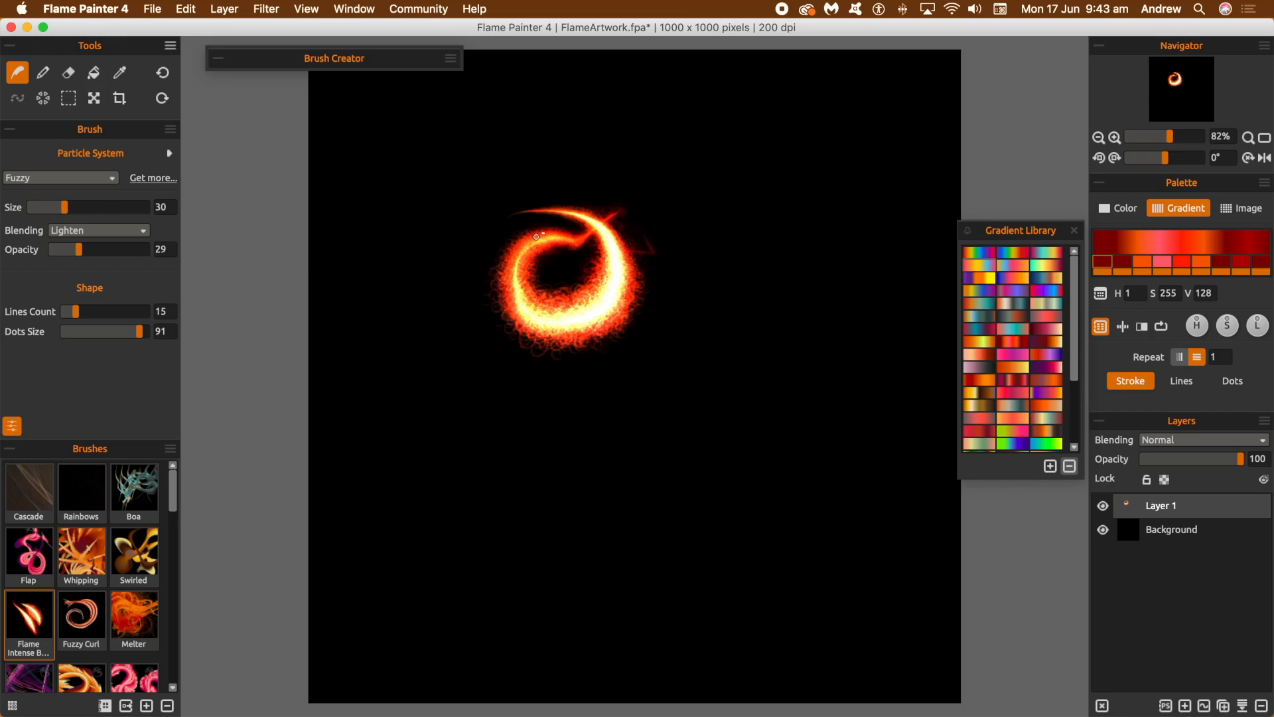
{"action": "mouse_move", "coordinate": [521, 231]}
{"action": "left_mouse_down"}
{"action": "mouse_move", "coordinate": [490, 274]}
{"action": "mouse_move", "coordinate": [534, 322]}
{"action": "mouse_move", "coordinate": [518, 346]}
{"action": "mouse_move", "coordinate": [471, 314]}
{"action": "mouse_move", "coordinate": [501, 317]}
{"action": "mouse_move", "coordinate": [542, 363]}
{"action": "mouse_move", "coordinate": [605, 355]}
{"action": "left_mouse_up"}
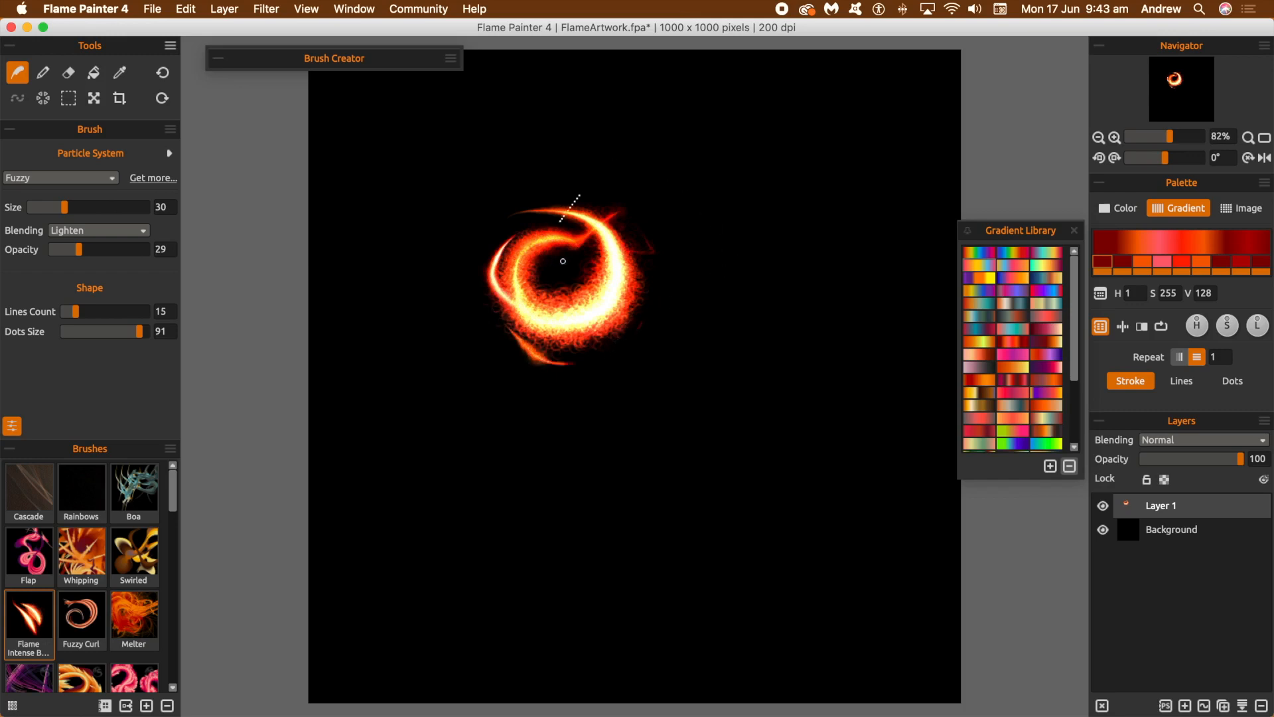
Move the flame swirl to the canvas's upper-left corner, at about X 54, Y 69 px, using Transform
{"action": "left_click", "coordinate": [95, 99]}
{"action": "left_click_drag", "start_coordinate": [594, 211], "coordinate": [459, 106]}
{"action": "left_click_drag", "start_coordinate": [525, 266], "coordinate": [473, 215]}
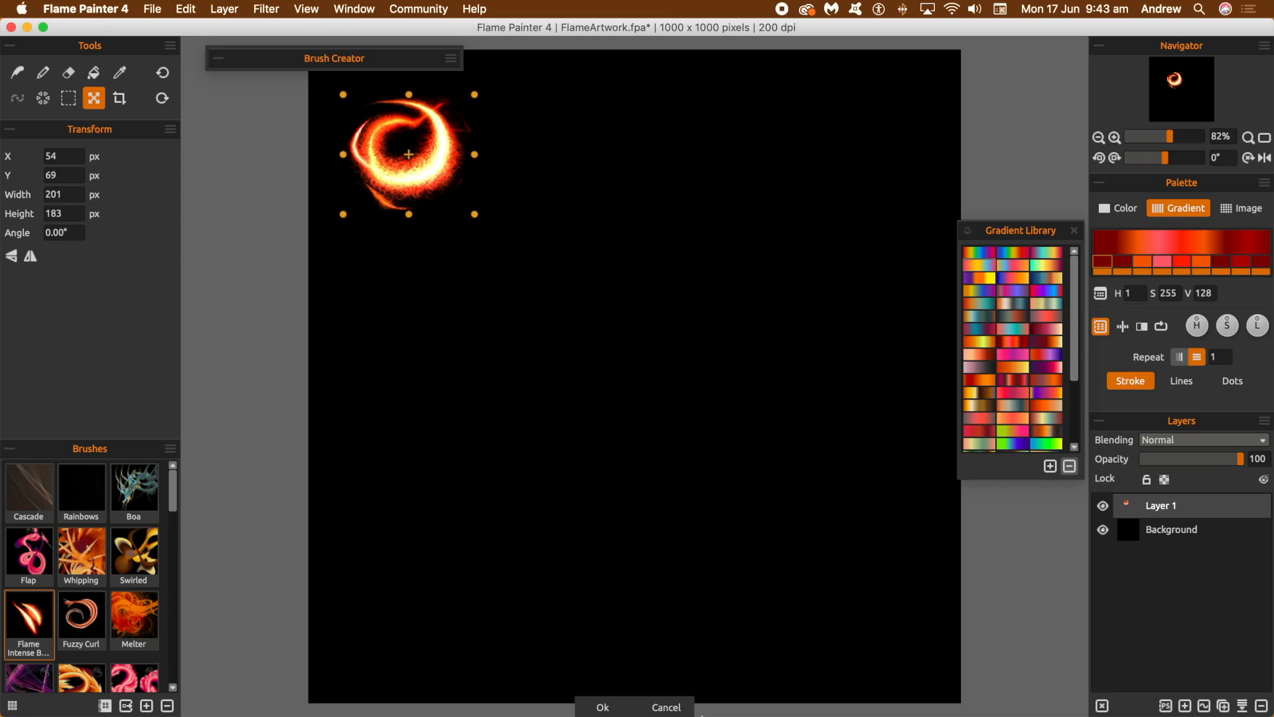
{"action": "left_click", "coordinate": [602, 707]}
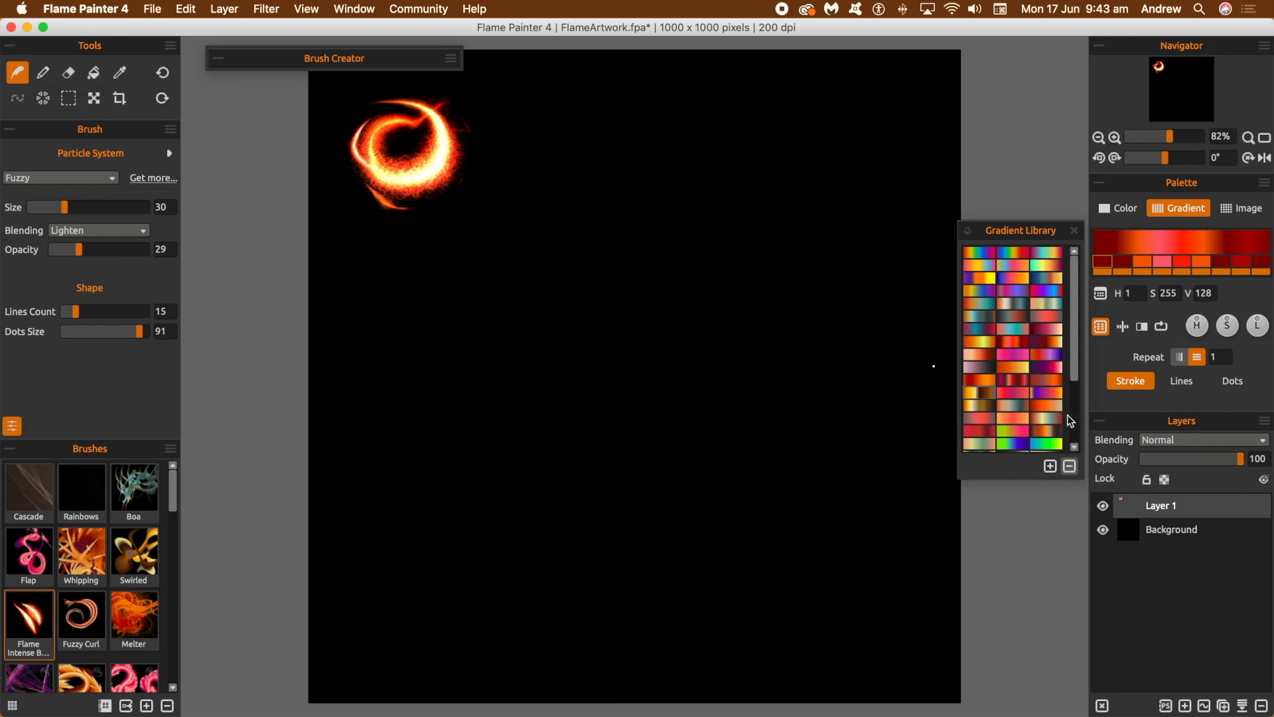
Duplicate the swirl layer and move the copy just right of the original, at about X 259, Y 67 px
{"action": "left_click", "coordinate": [224, 9]}
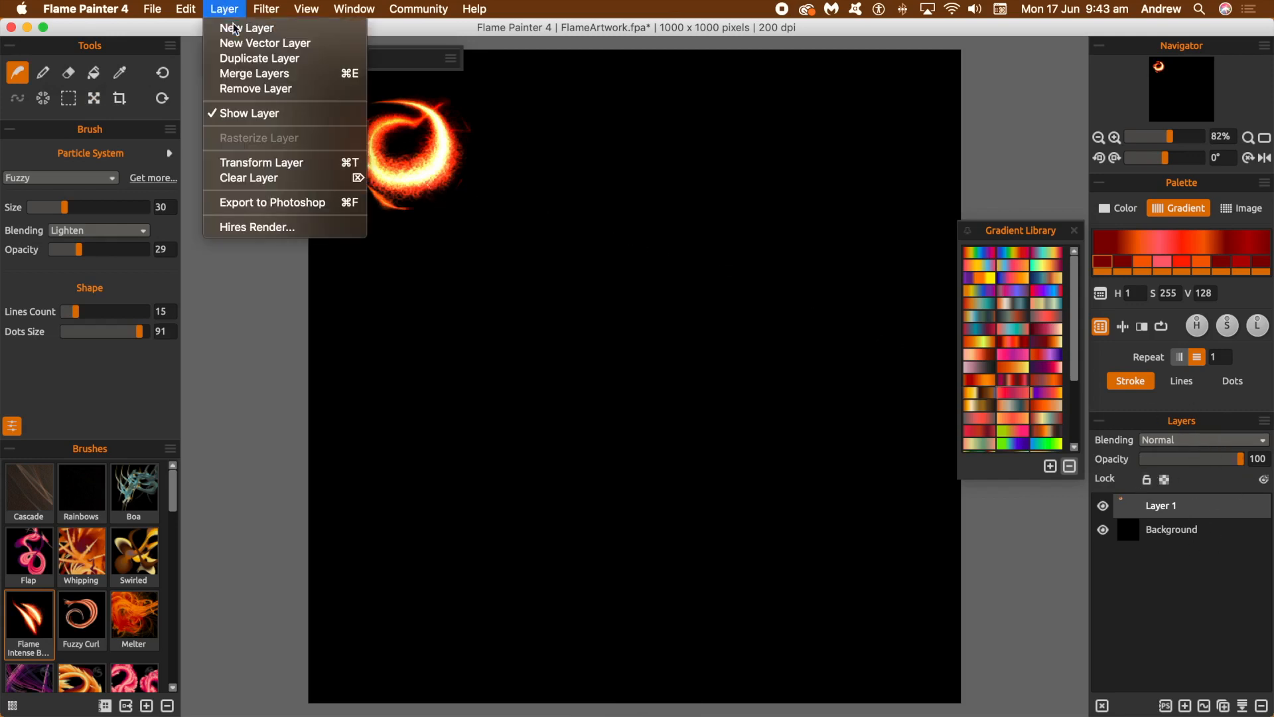
{"action": "left_click", "coordinate": [243, 60]}
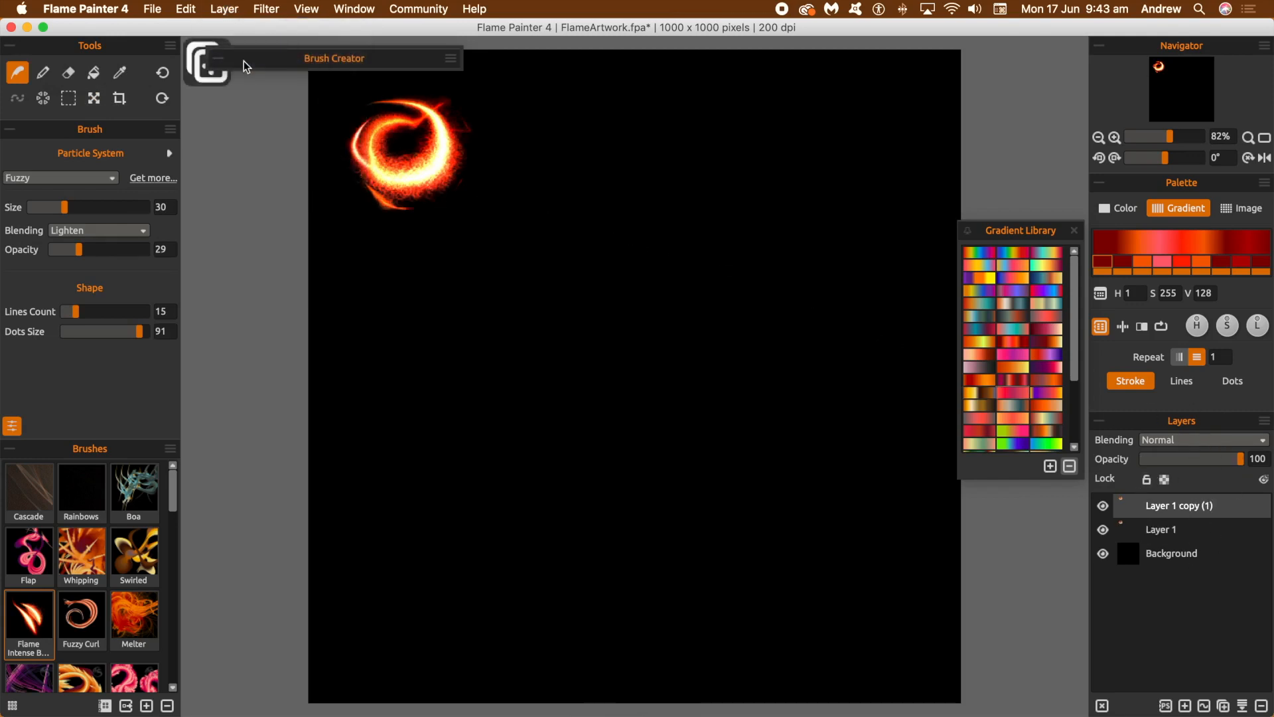
{"action": "left_click", "coordinate": [93, 98]}
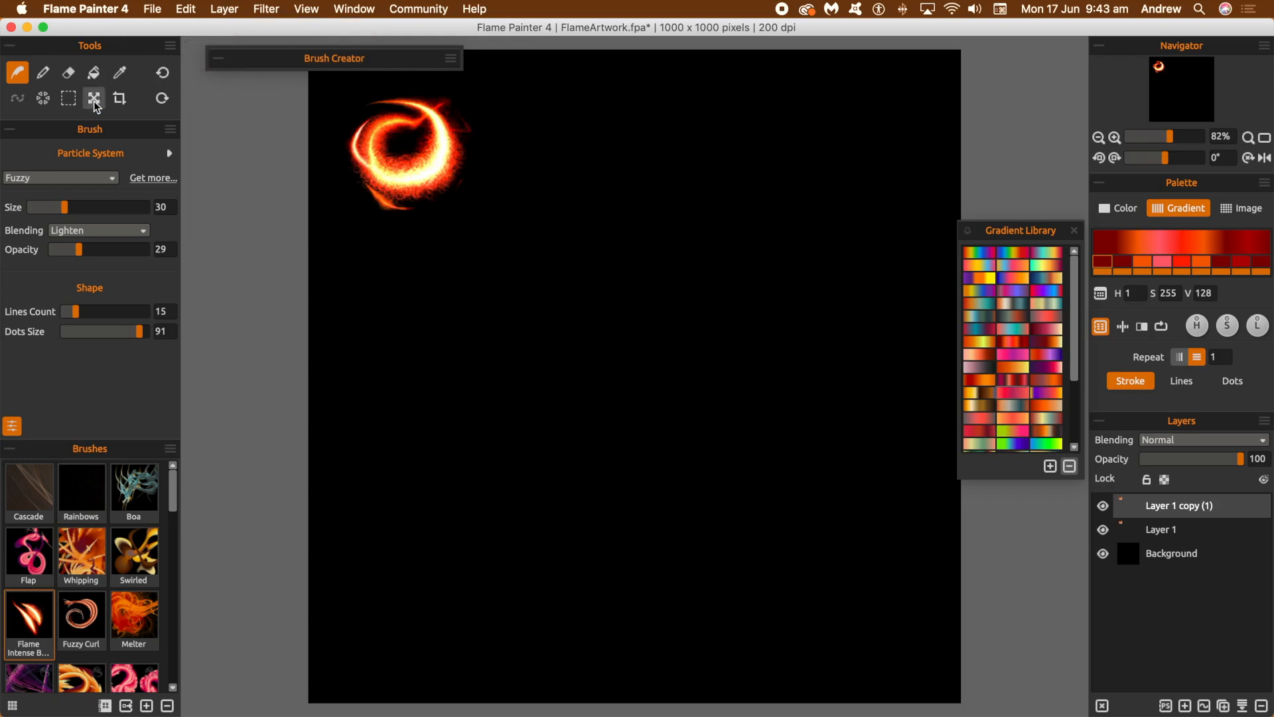
{"action": "left_click_drag", "start_coordinate": [443, 147], "coordinate": [575, 145]}
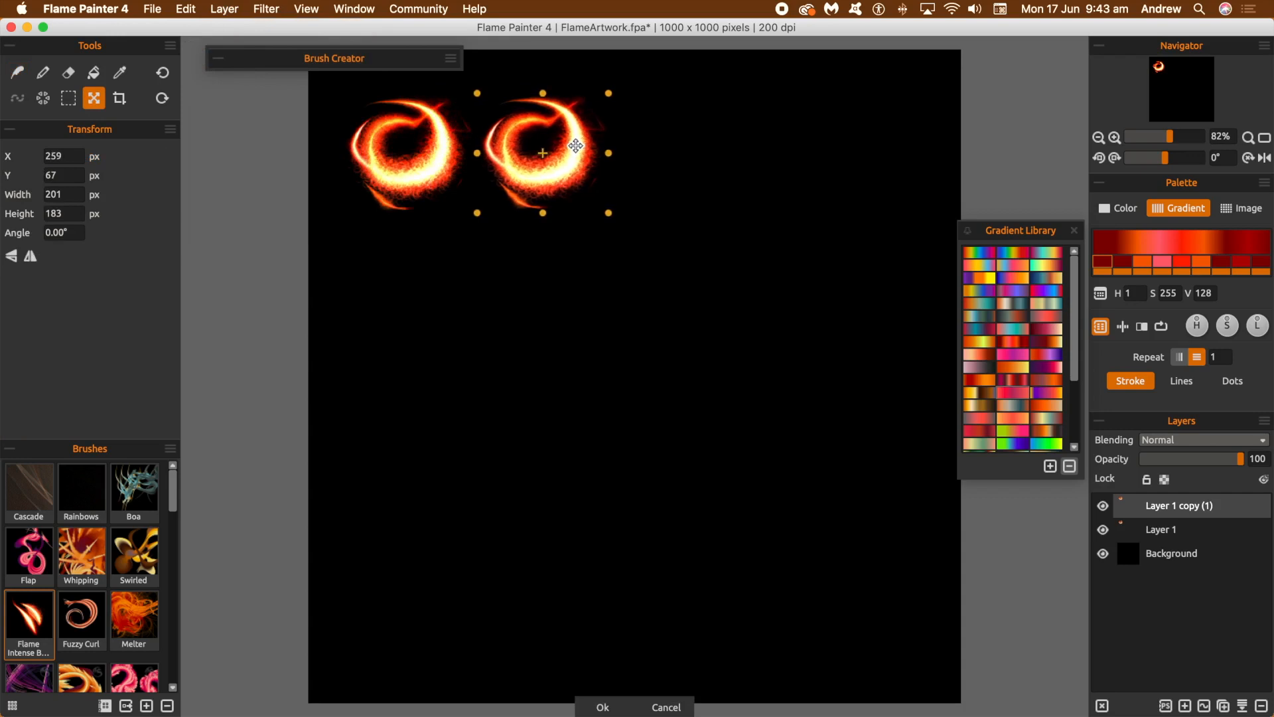
{"action": "left_click", "coordinate": [602, 707]}
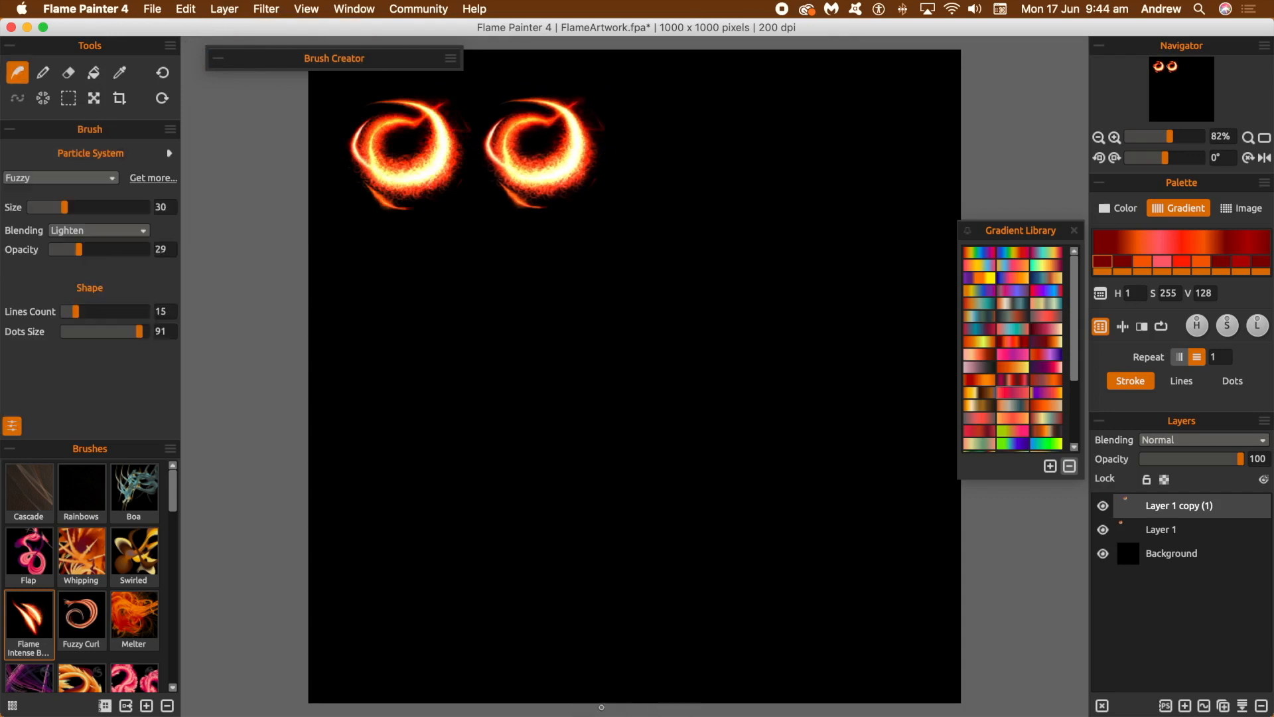
Duplicate the second swirl's layer and place the copy third in the row, at about X 484, Y 68 px
{"action": "left_click", "coordinate": [265, 8]}
{"action": "mouse_move", "coordinate": [224, 9]}
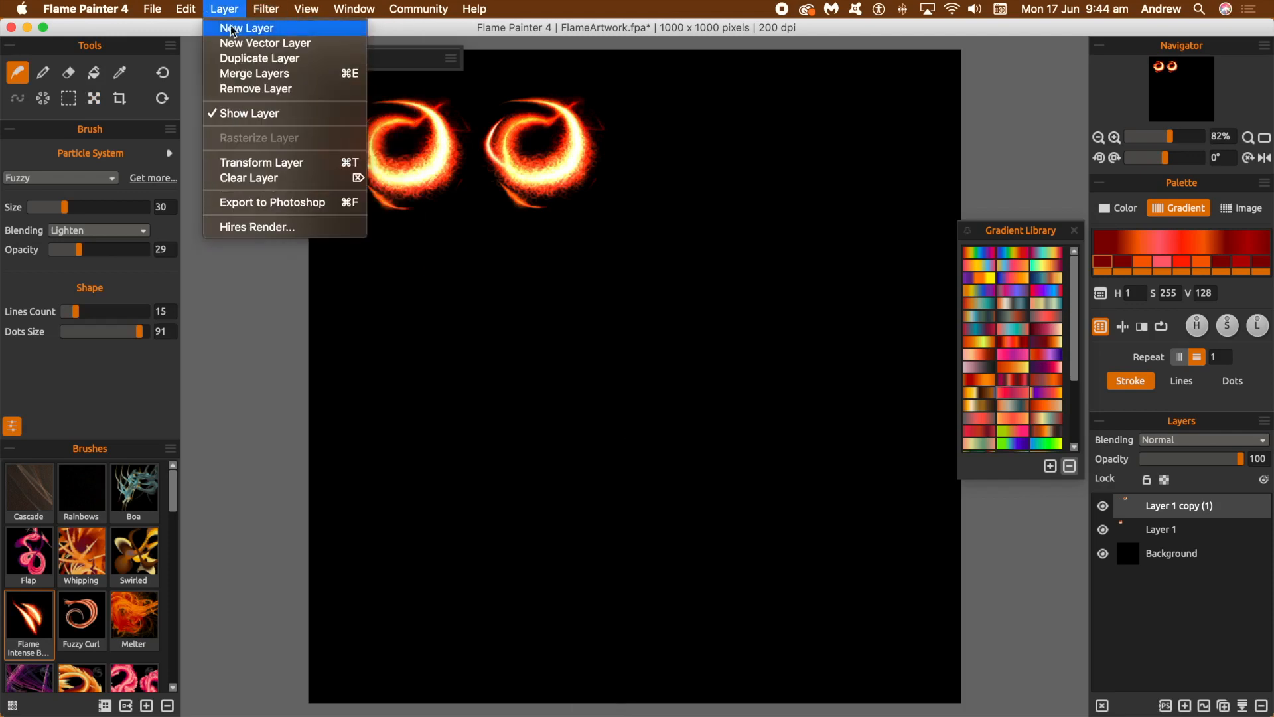
{"action": "left_click", "coordinate": [237, 58]}
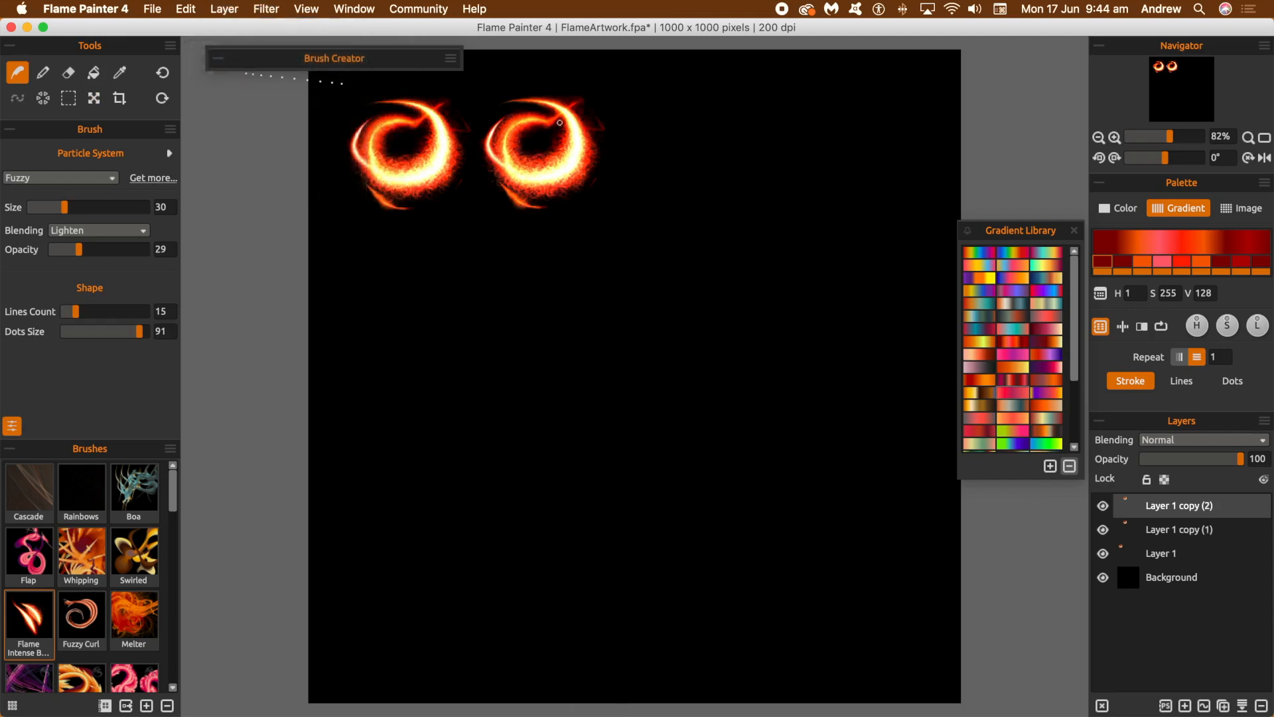
{"action": "left_click", "coordinate": [93, 97]}
{"action": "left_click_drag", "start_coordinate": [643, 182], "coordinate": [717, 183]}
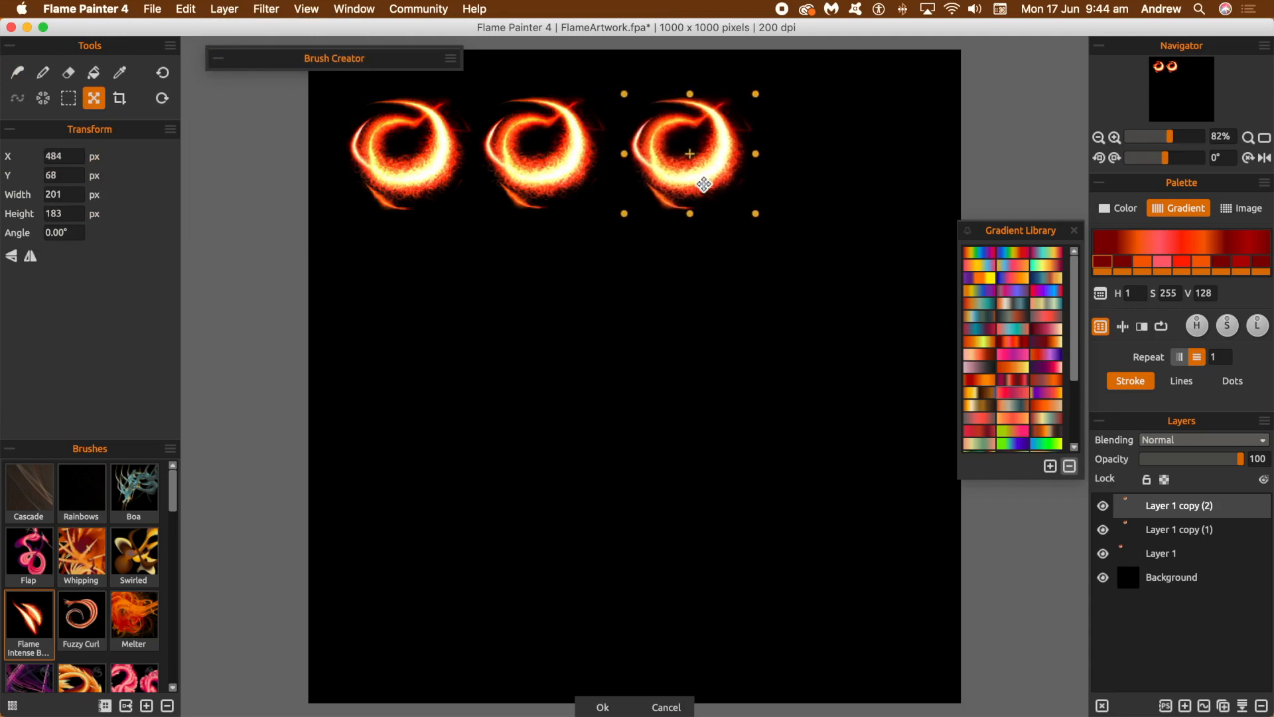
{"action": "left_click", "coordinate": [602, 706]}
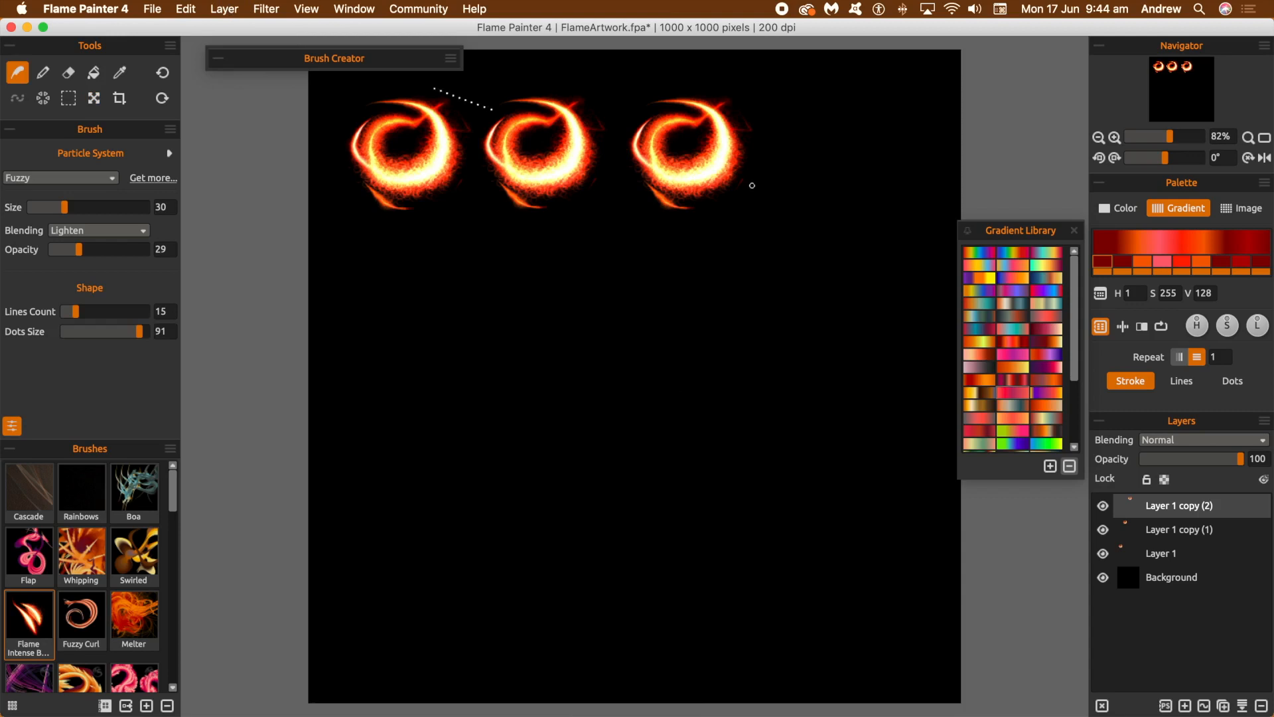
Duplicate the third swirl's layer and place the copy at the row's right end, at about X 730, Y 69 px
{"action": "left_click", "coordinate": [94, 97]}
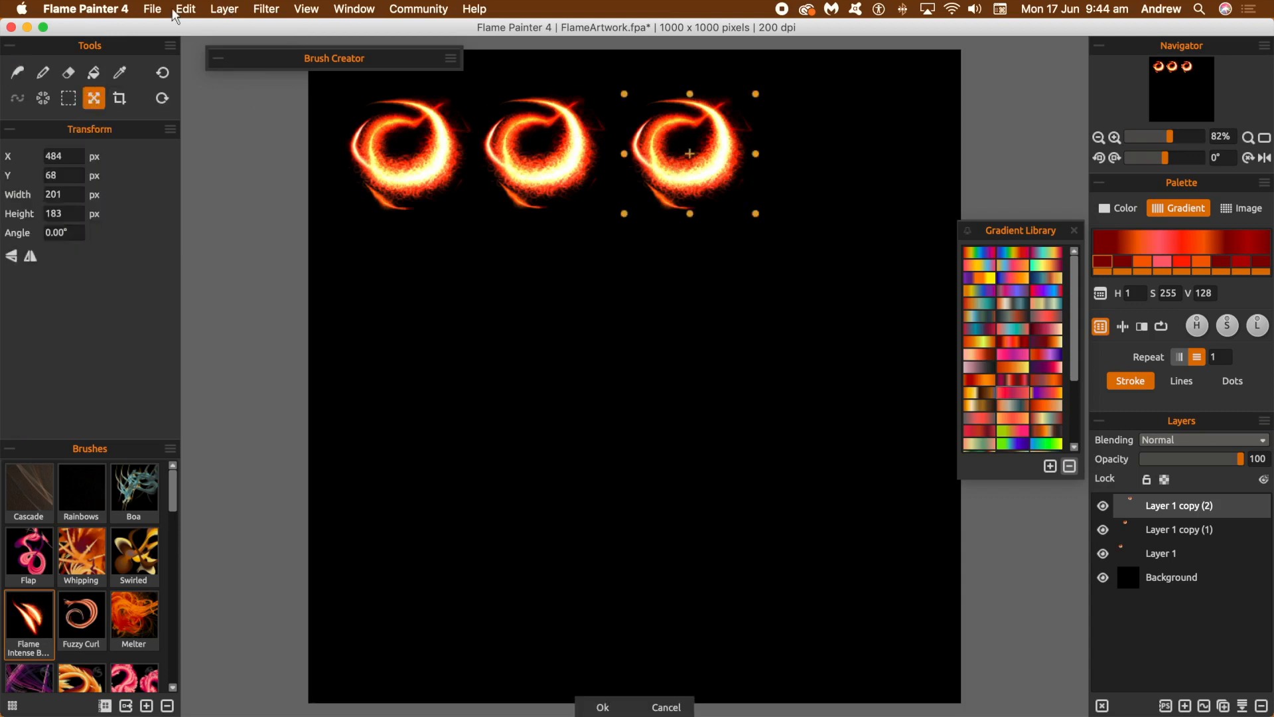
{"action": "left_click", "coordinate": [226, 9]}
{"action": "left_click", "coordinate": [240, 60]}
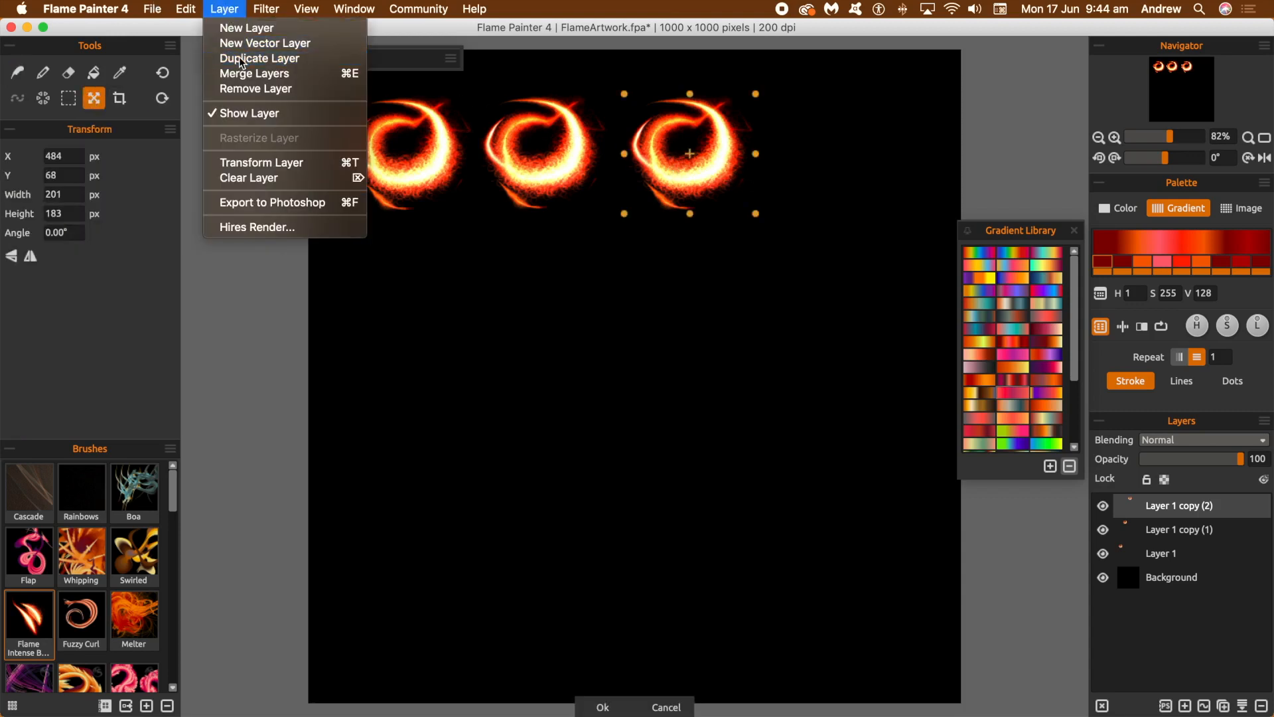
{"action": "key", "text": "b"}
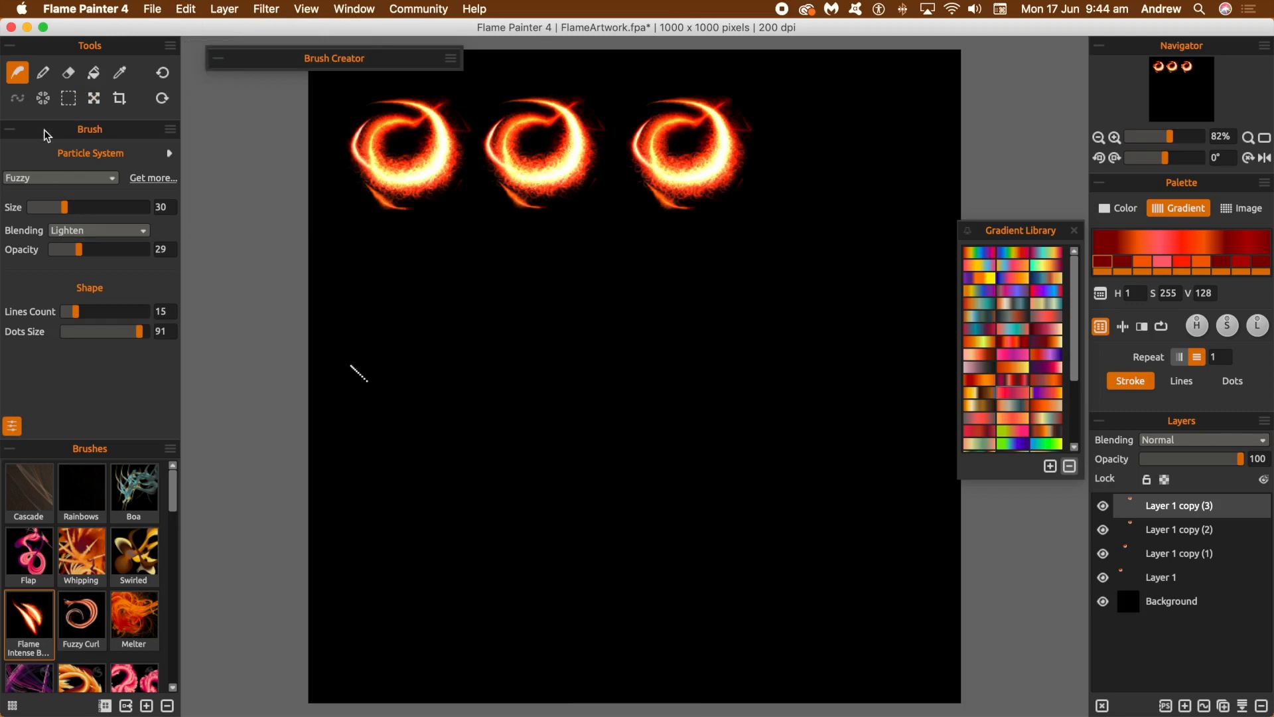
{"action": "left_click", "coordinate": [93, 98]}
{"action": "left_click_drag", "start_coordinate": [710, 162], "coordinate": [877, 167]}
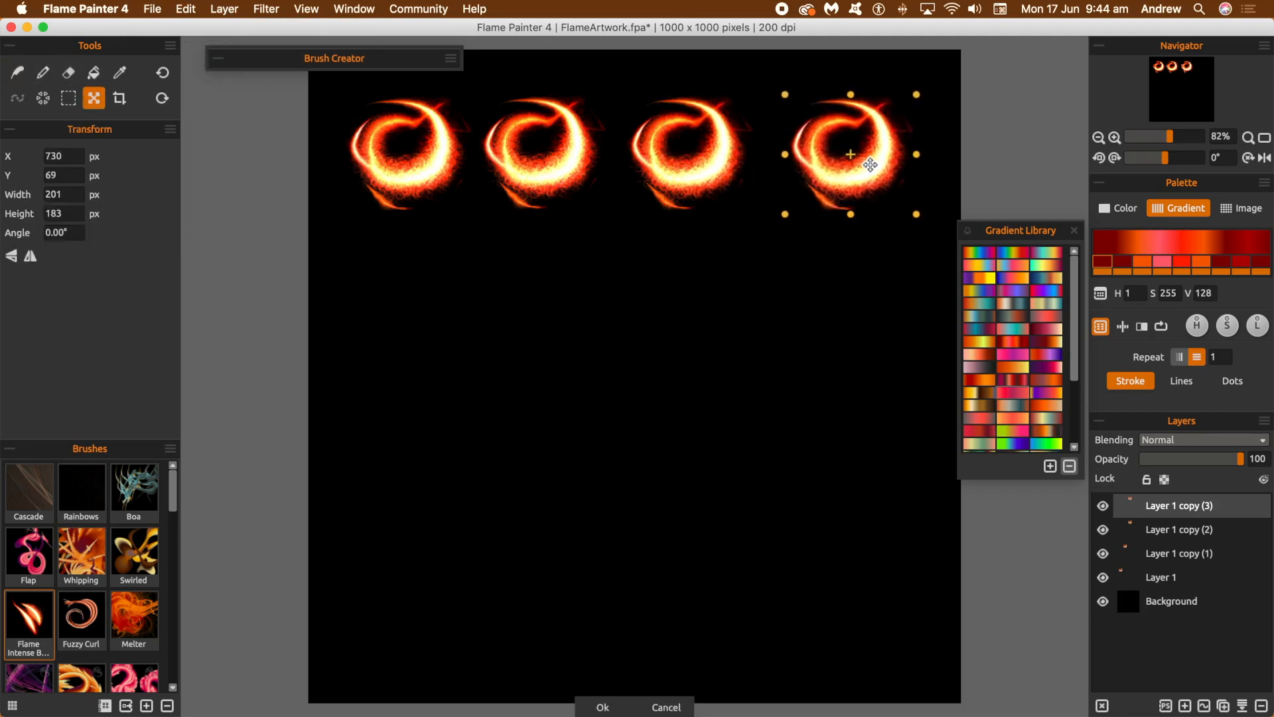
{"action": "left_click", "coordinate": [602, 707]}
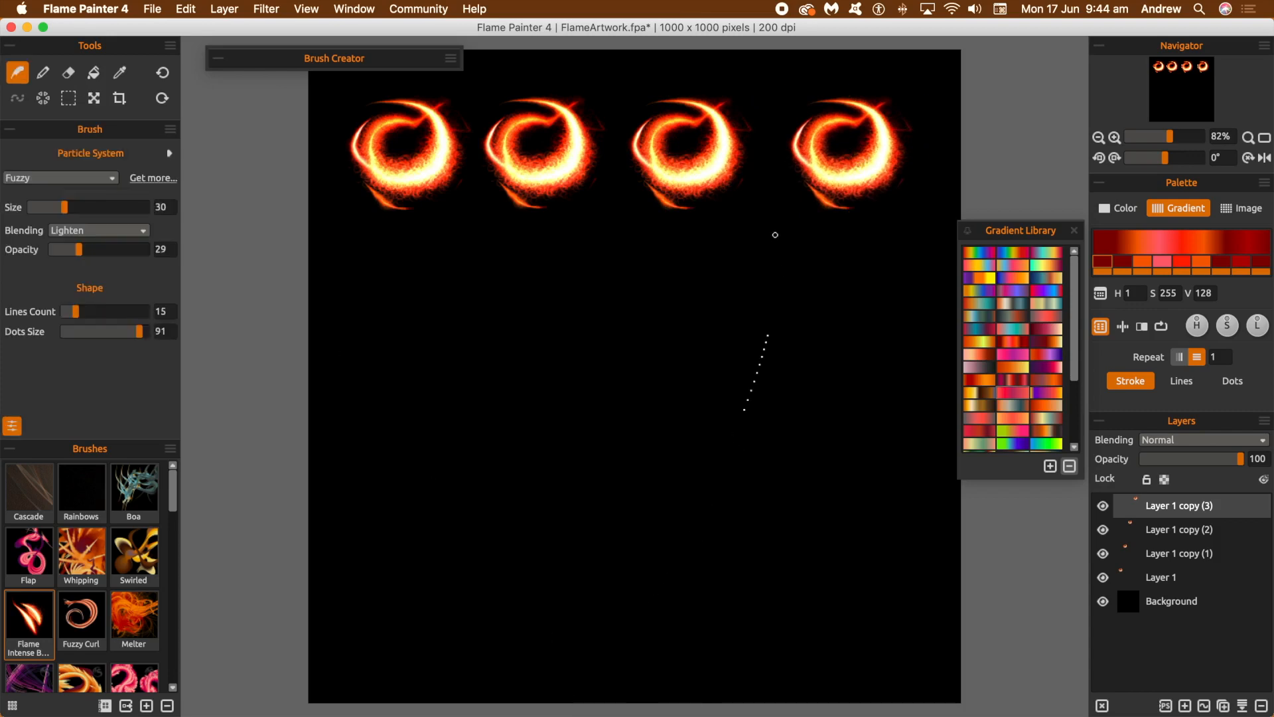
Merge the four swirl layers into a single layer, leaving out the Background
{"action": "left_click", "coordinate": [1167, 581], "text": "shift"}
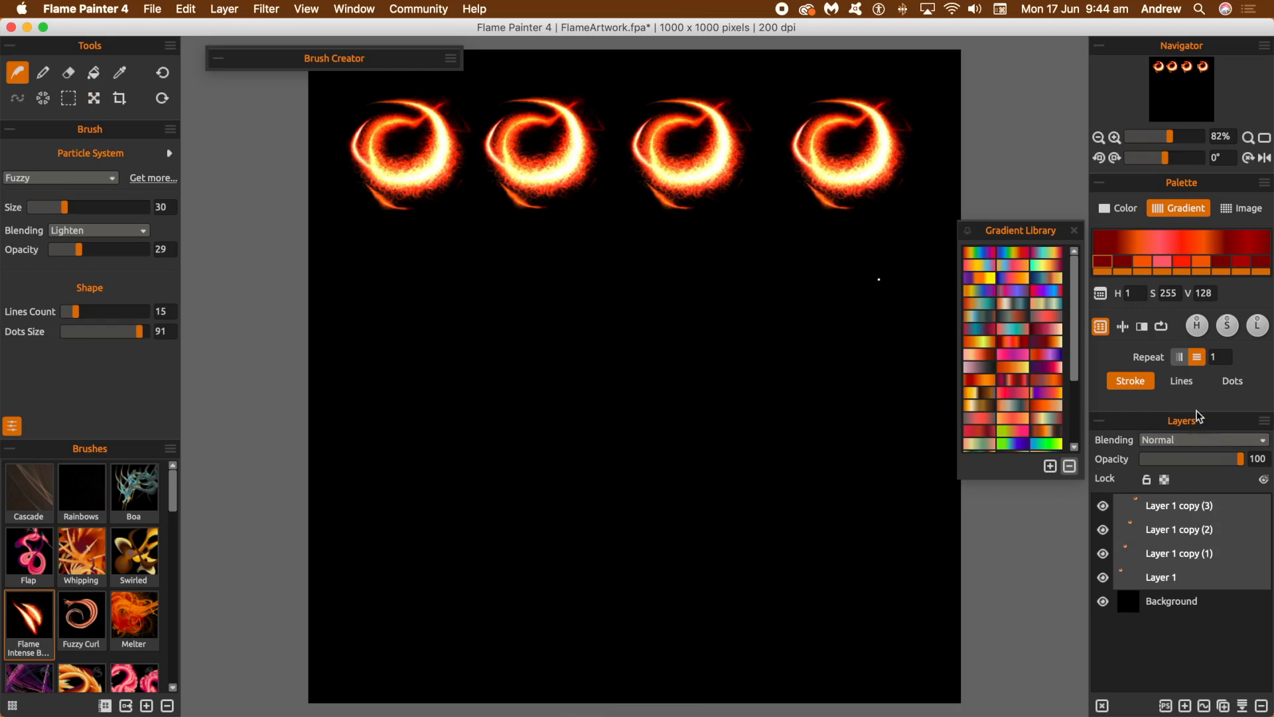
{"action": "left_click", "coordinate": [225, 9]}
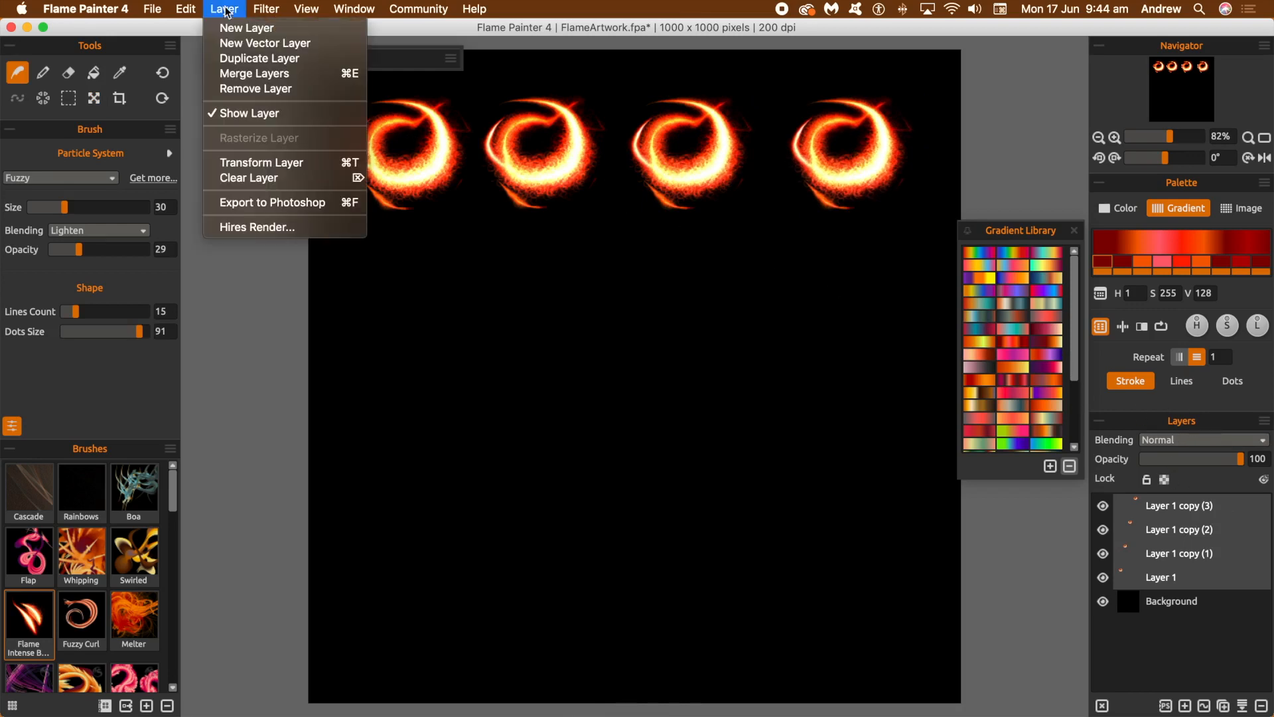
{"action": "left_click", "coordinate": [241, 73]}
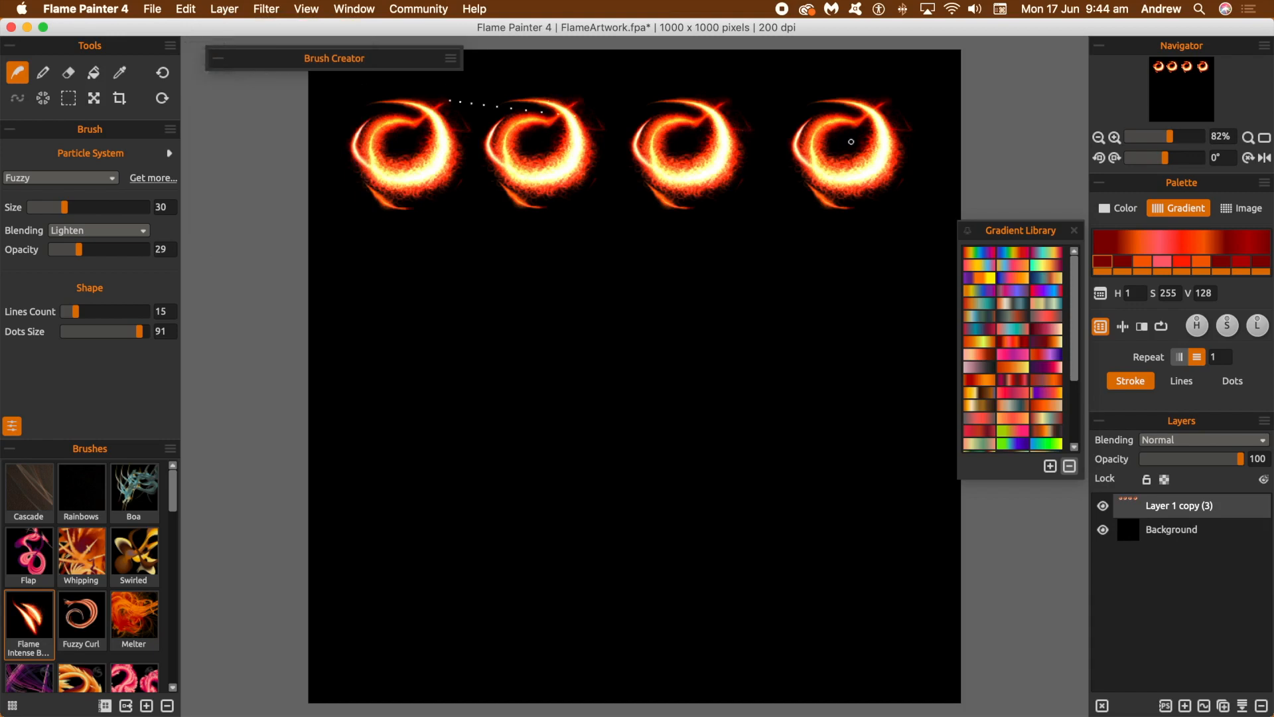
Duplicate the merged row of four swirls and move the copy directly beneath the first row
{"action": "left_click", "coordinate": [94, 98]}
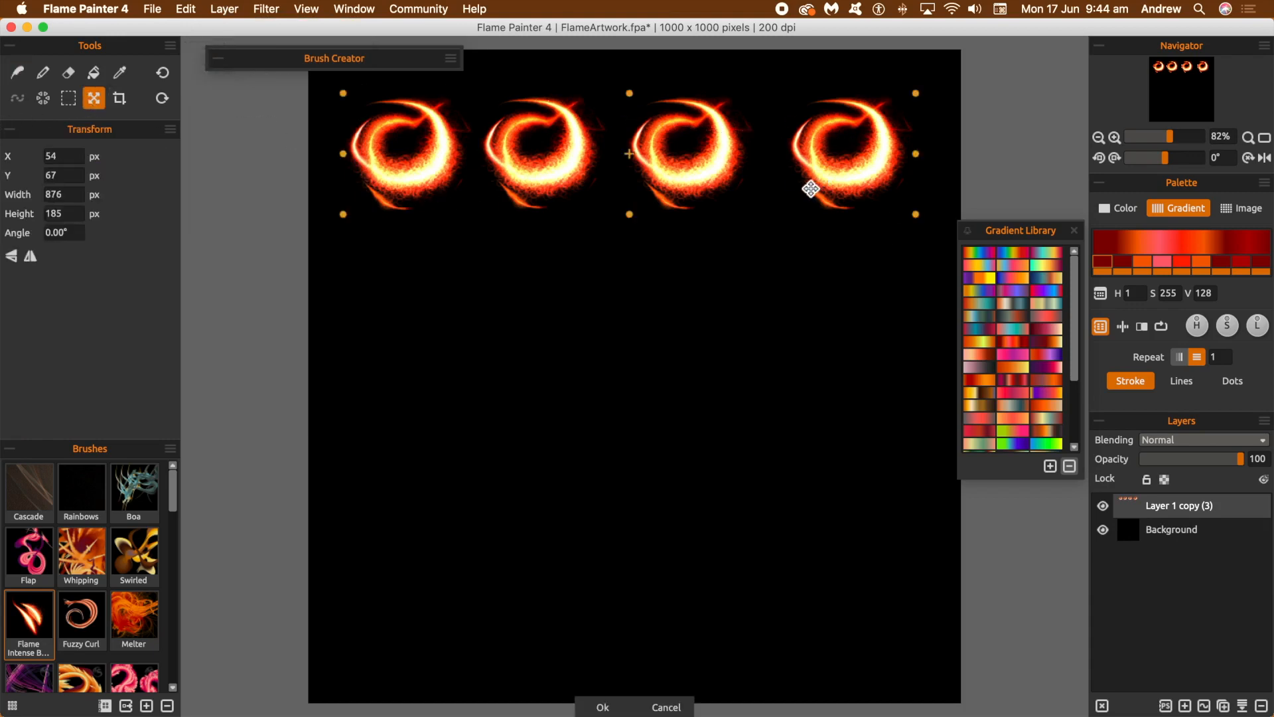
{"action": "left_click", "coordinate": [224, 9]}
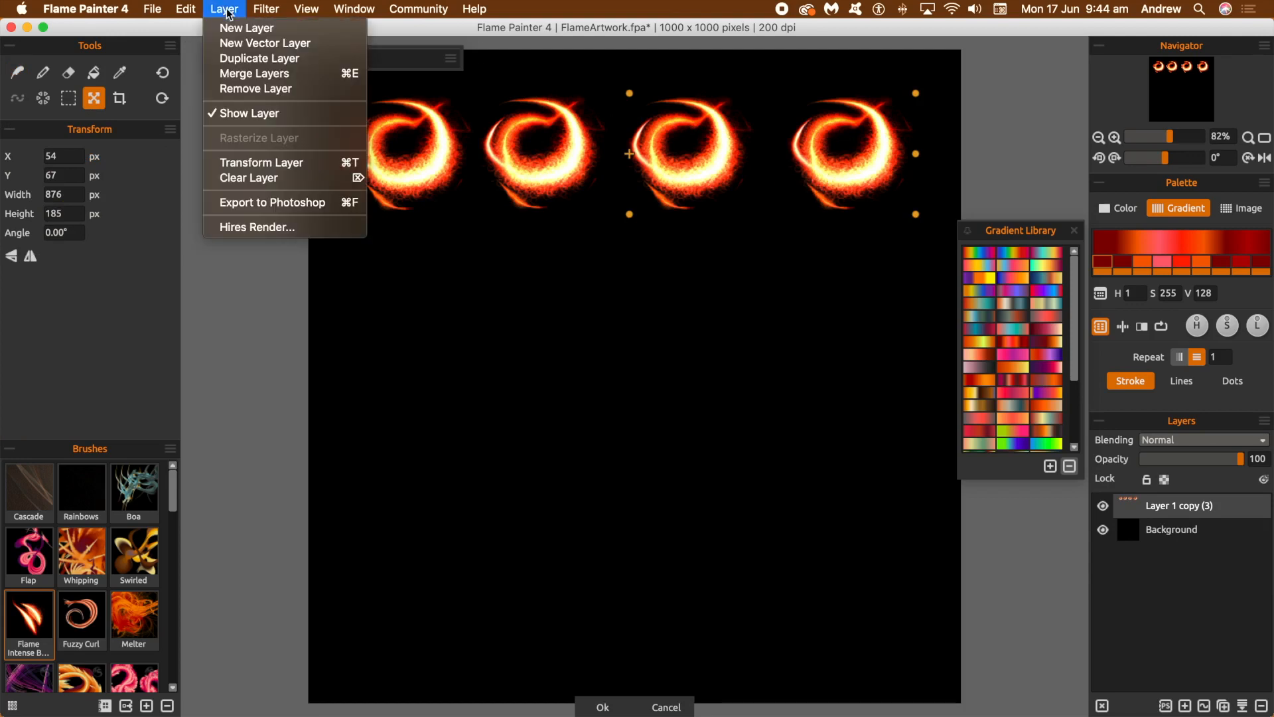
{"action": "left_click", "coordinate": [244, 59]}
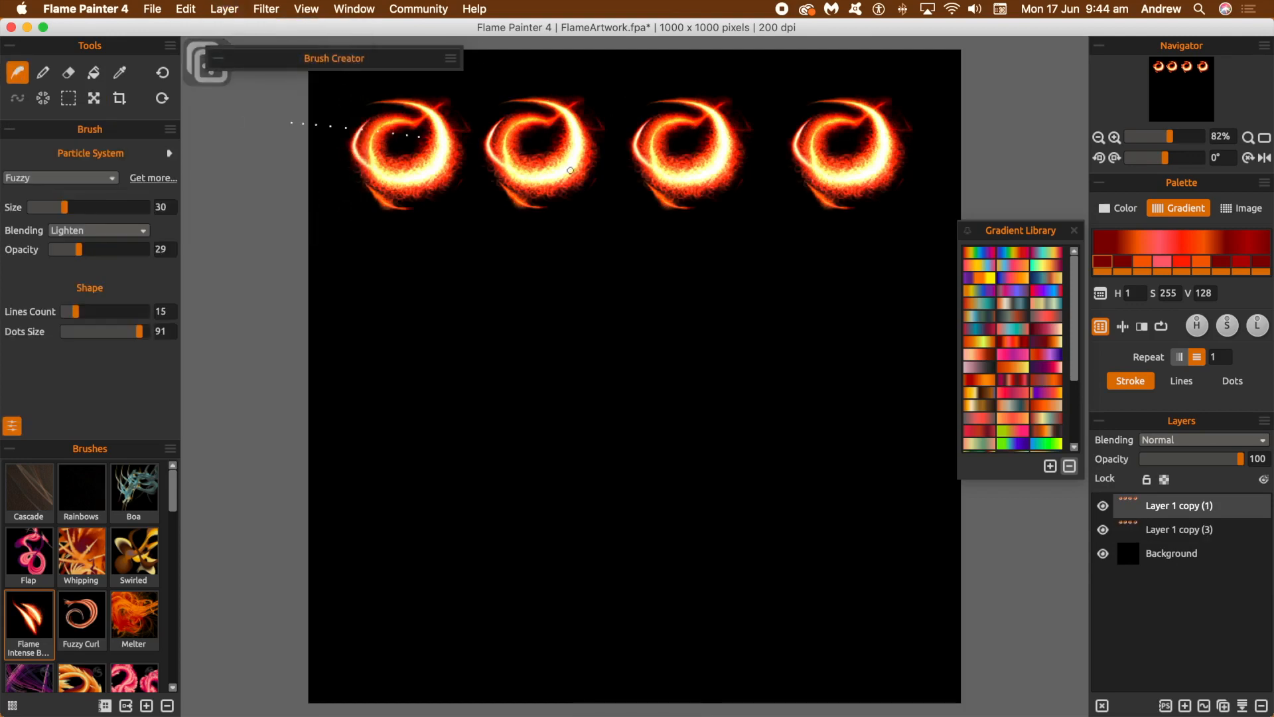
{"action": "left_click", "coordinate": [93, 98]}
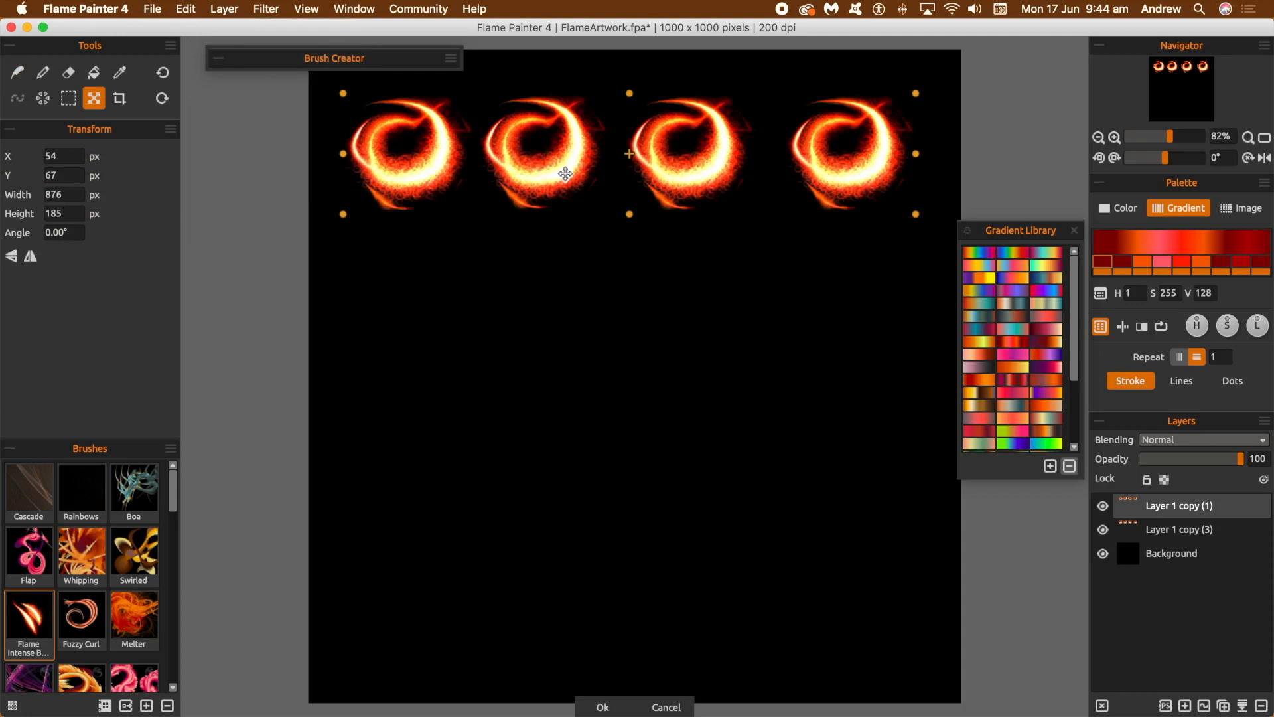
{"action": "left_click_drag", "start_coordinate": [557, 248], "coordinate": [570, 316]}
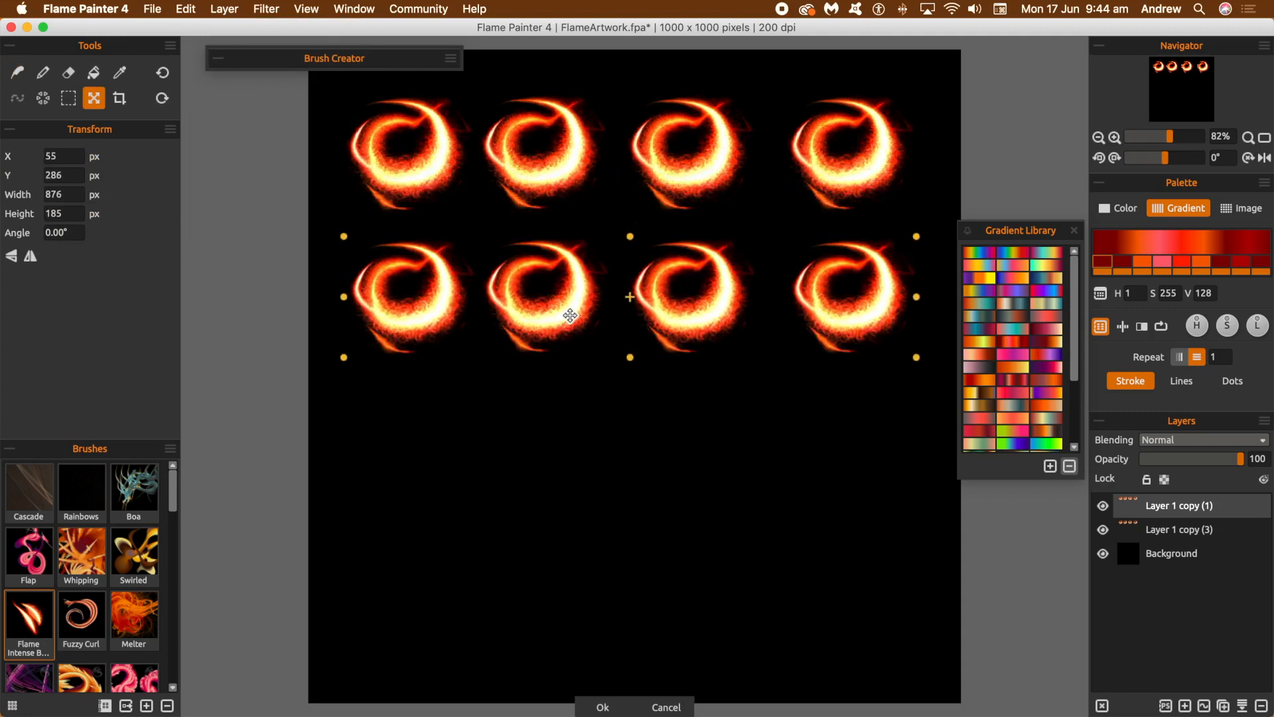
{"action": "key", "text": "Return"}
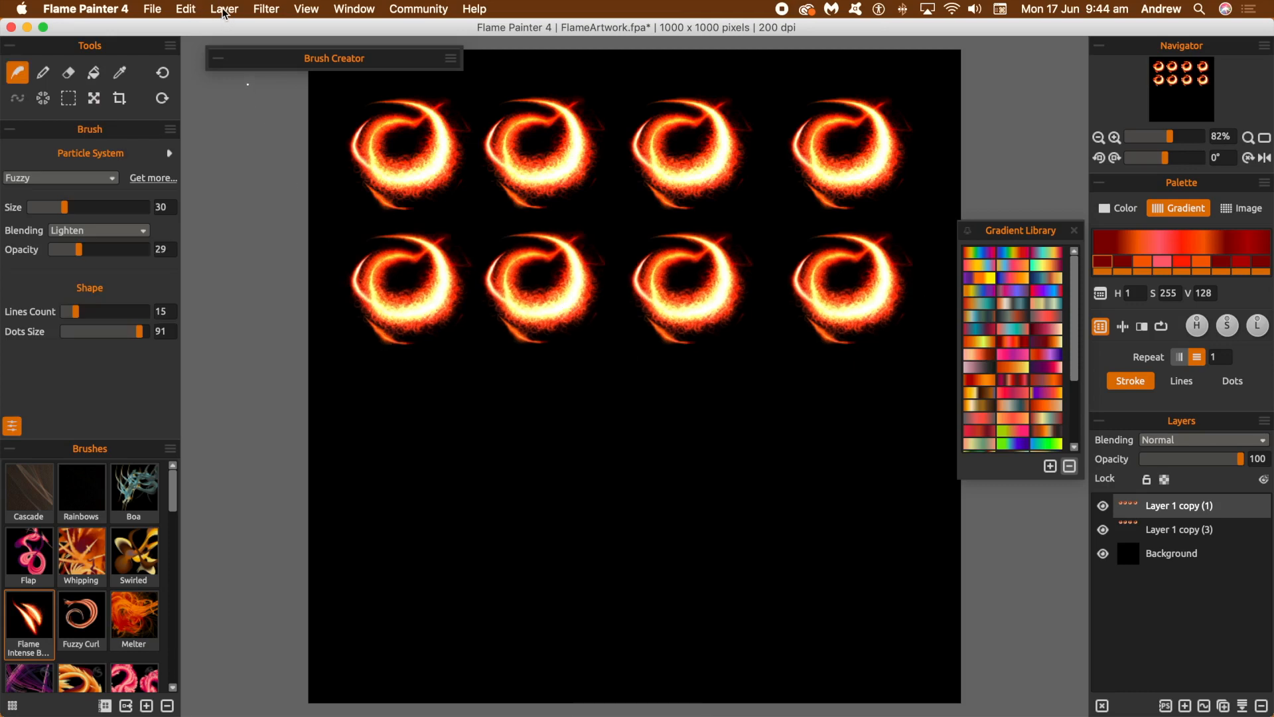
Duplicate the second row's layer and place the copy as a third row, at about X 55, Y 494 px
{"action": "left_click", "coordinate": [223, 9]}
{"action": "left_click", "coordinate": [240, 55]}
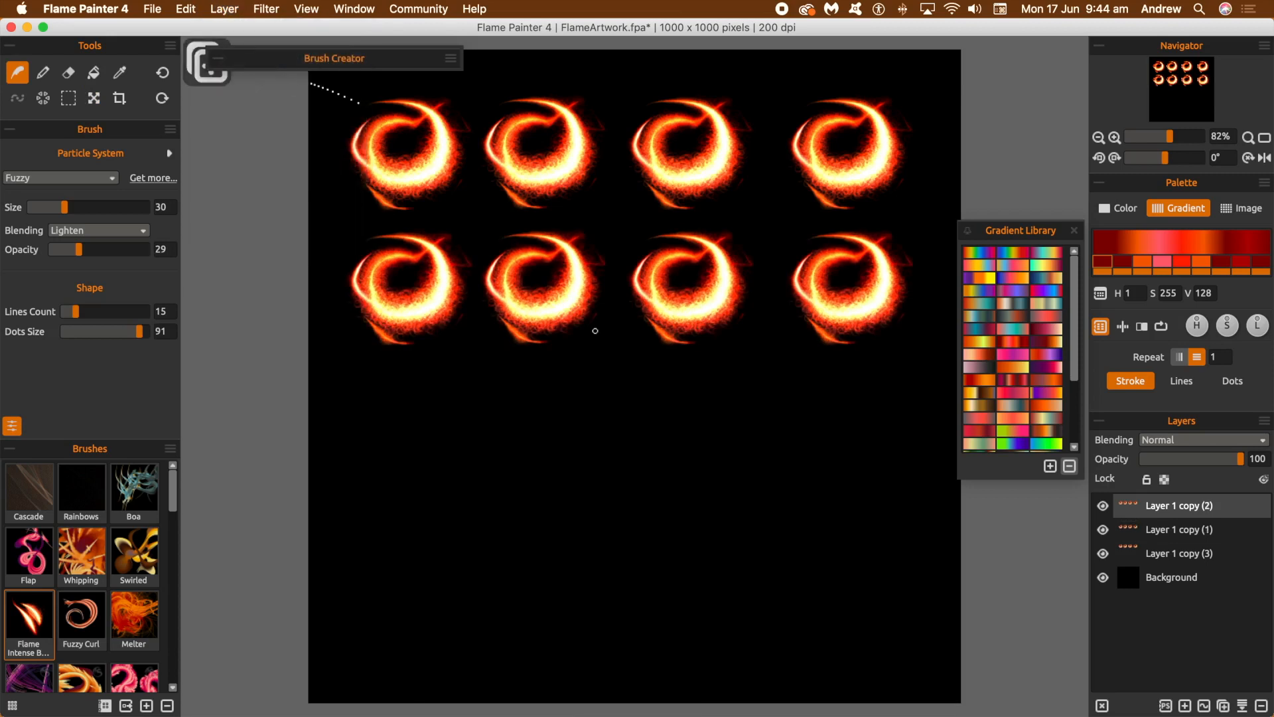
{"action": "left_click", "coordinate": [94, 97]}
{"action": "left_click_drag", "start_coordinate": [584, 281], "coordinate": [589, 421]}
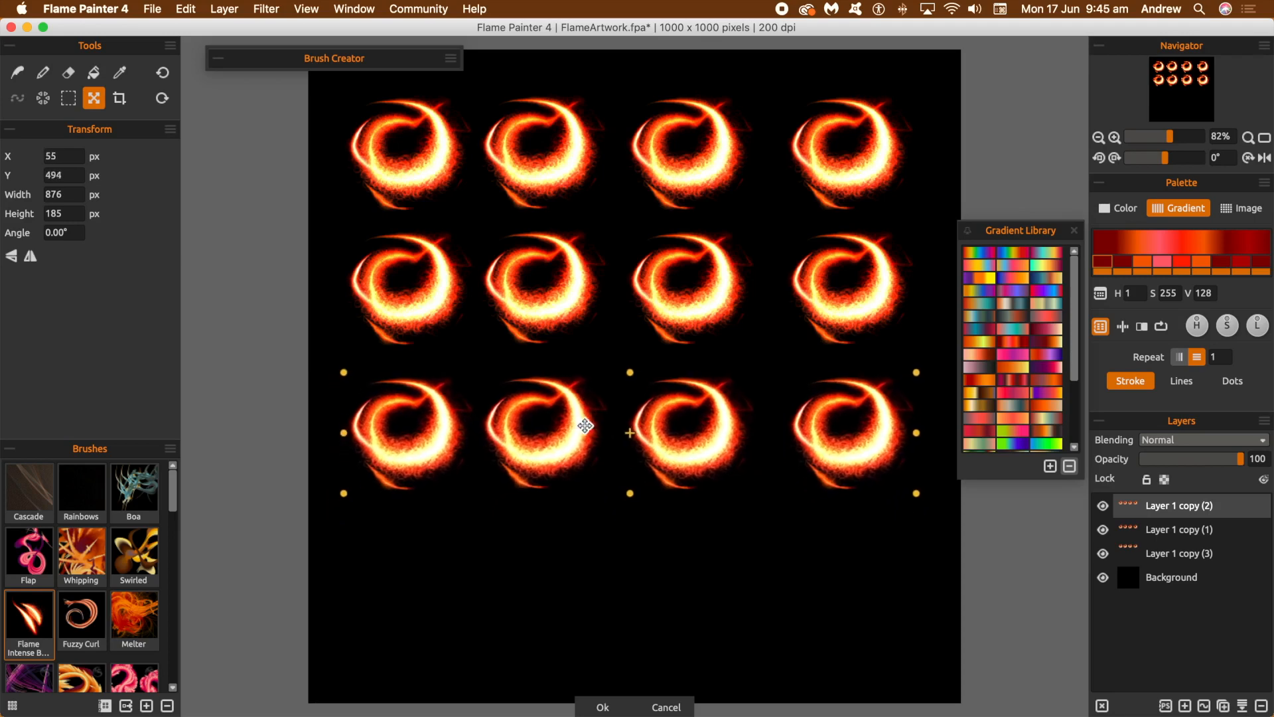
{"action": "left_click", "coordinate": [594, 707]}
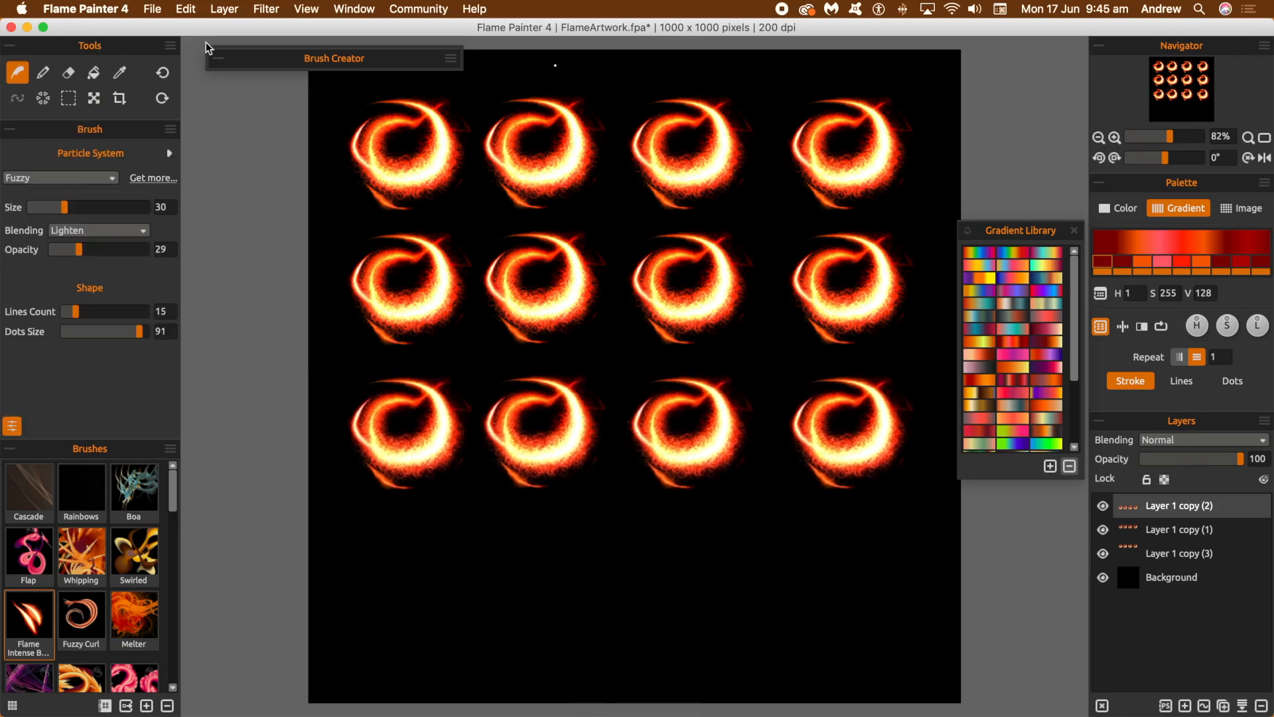
Duplicate the third row's layer and place the copy as a fourth row, at about X 51, Y 717 px
{"action": "left_click", "coordinate": [224, 8]}
{"action": "left_click", "coordinate": [511, 185]}
{"action": "left_click", "coordinate": [94, 97]}
{"action": "left_click_drag", "start_coordinate": [707, 393], "coordinate": [709, 538]}
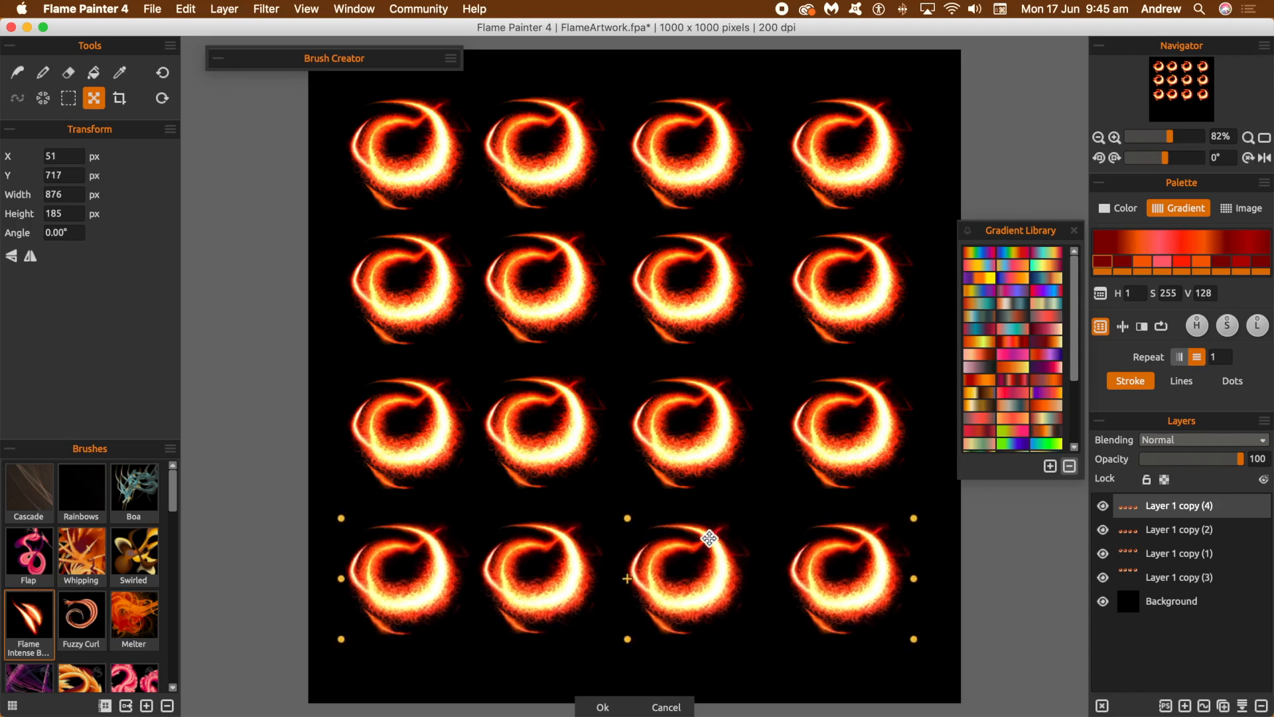
Merge the four swirl row layers into a single layer, leaving out the Background
{"action": "left_click", "coordinate": [1177, 577], "text": "shift"}
{"action": "left_click", "coordinate": [234, 8]}
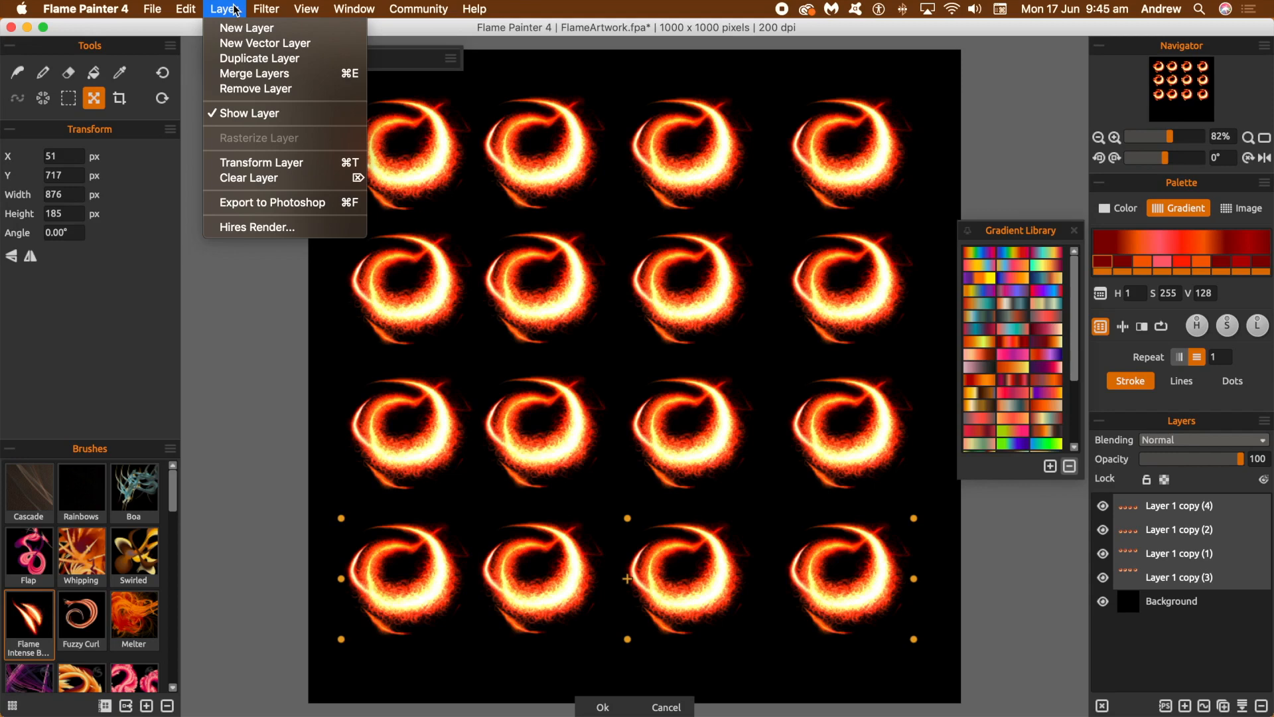
{"action": "left_click", "coordinate": [234, 10]}
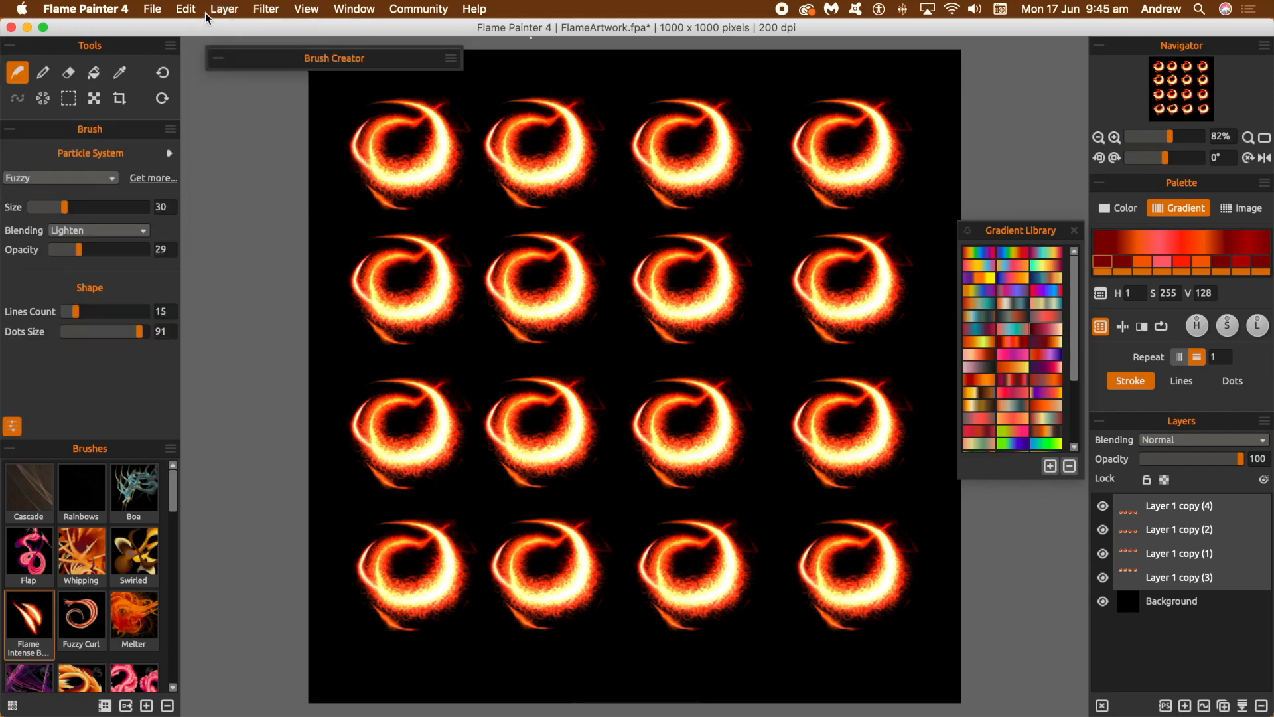
{"action": "left_click", "coordinate": [224, 10]}
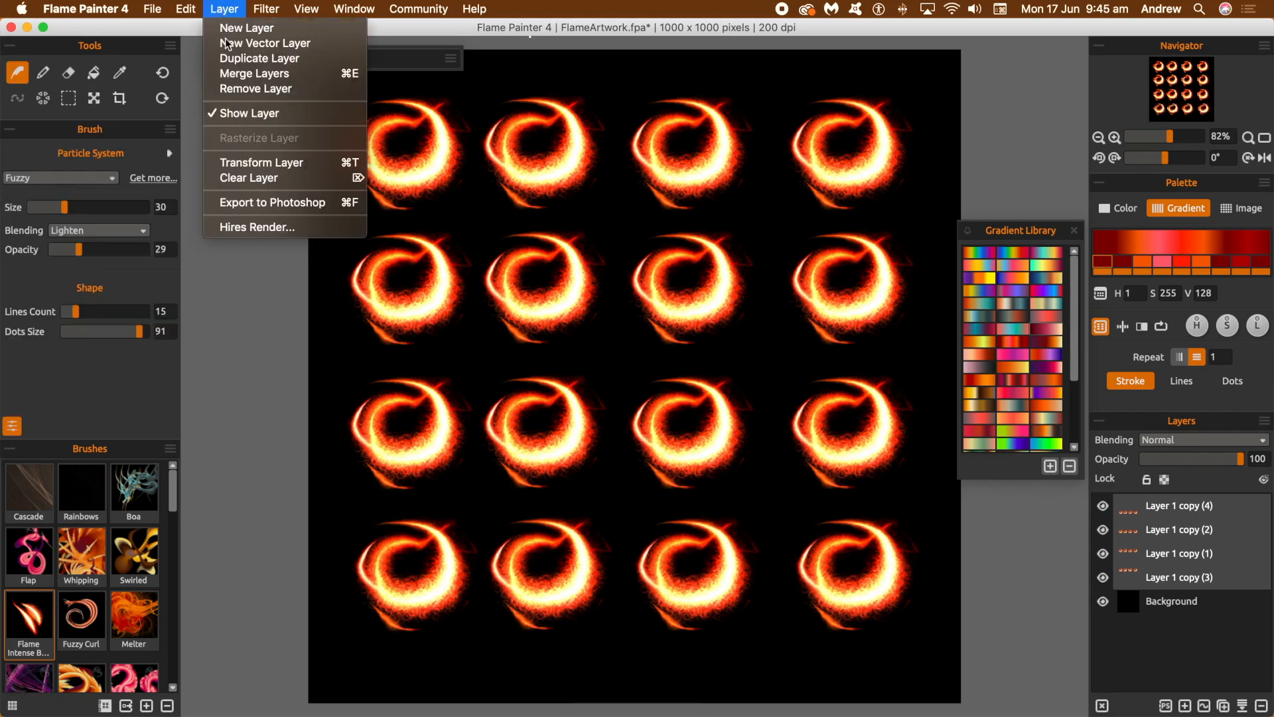
{"action": "left_click", "coordinate": [252, 73]}
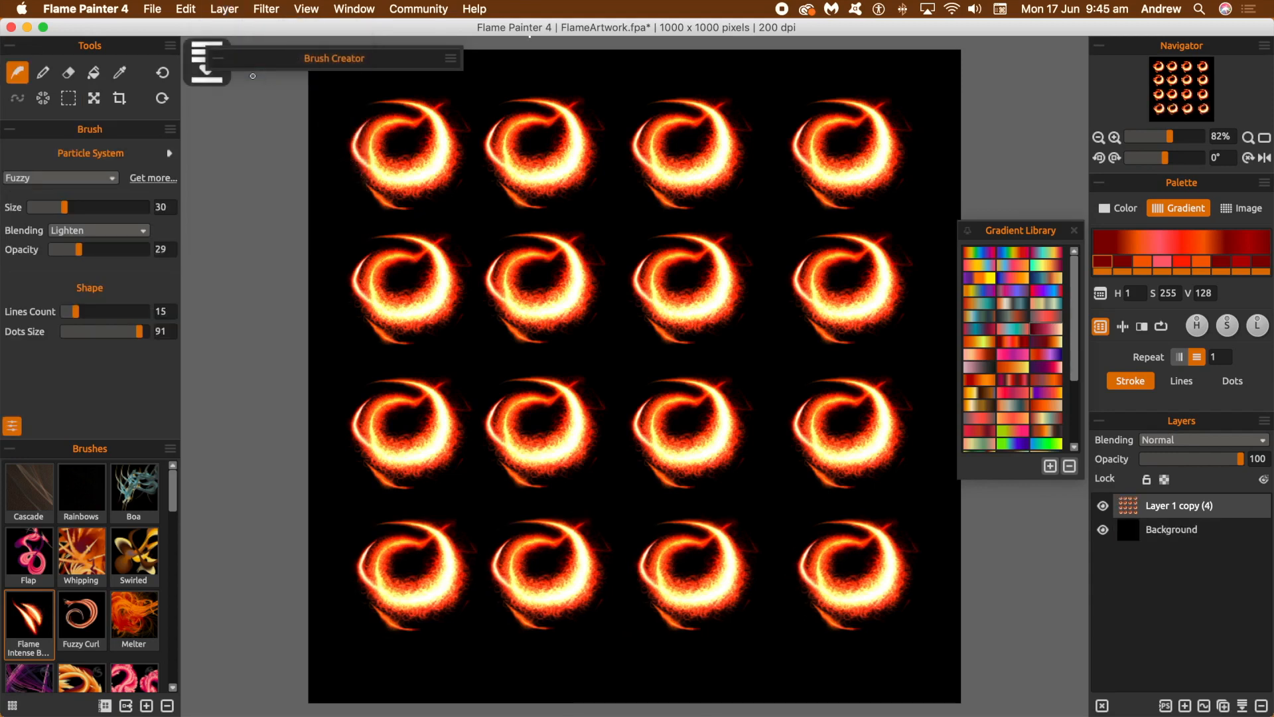
Scale the merged swirl grid down to roughly half its size in the upper-left part of the canvas
{"action": "left_click", "coordinate": [94, 100]}
{"action": "left_click_drag", "start_coordinate": [924, 643], "coordinate": [604, 357]}
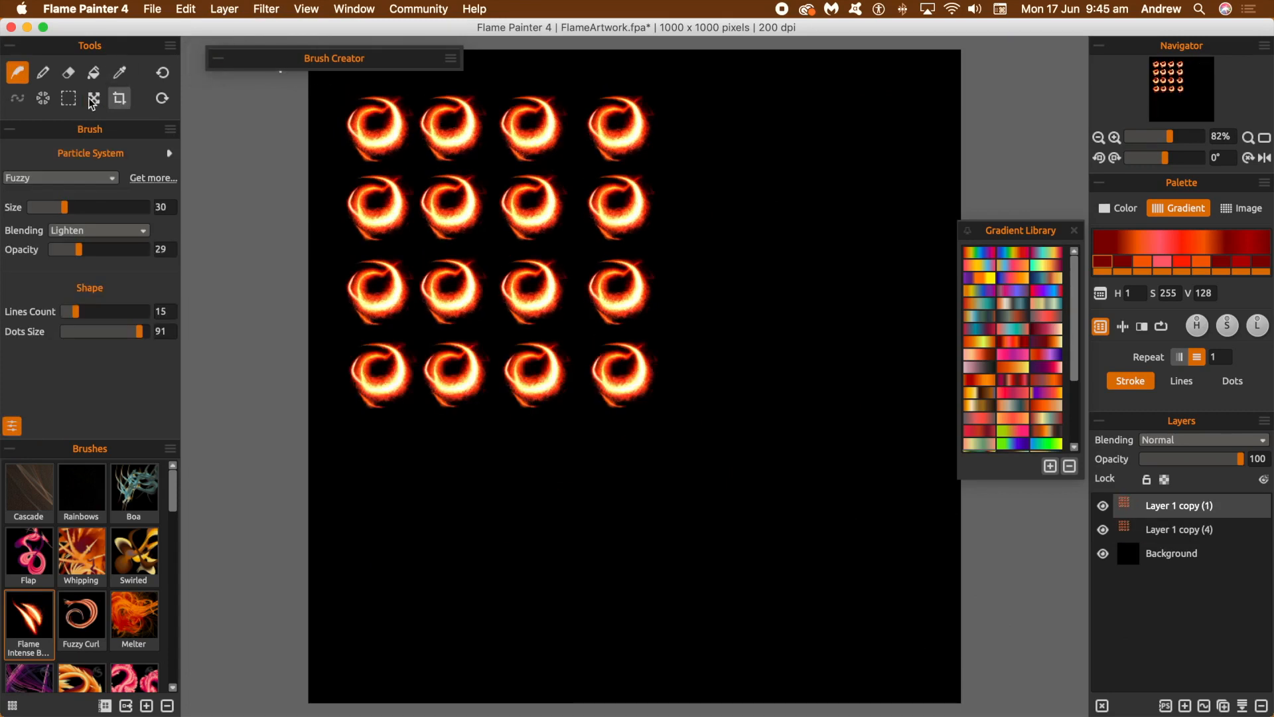
Duplicate the reduced grid's layer and scale the copy down to about 310 × 307 px, clear of most of the original
{"action": "left_click", "coordinate": [93, 99]}
{"action": "left_click_drag", "start_coordinate": [550, 141], "coordinate": [886, 132]}
{"action": "left_click_drag", "start_coordinate": [871, 120], "coordinate": [786, 372]}
{"action": "left_click_drag", "start_coordinate": [905, 647], "coordinate": [790, 530]}
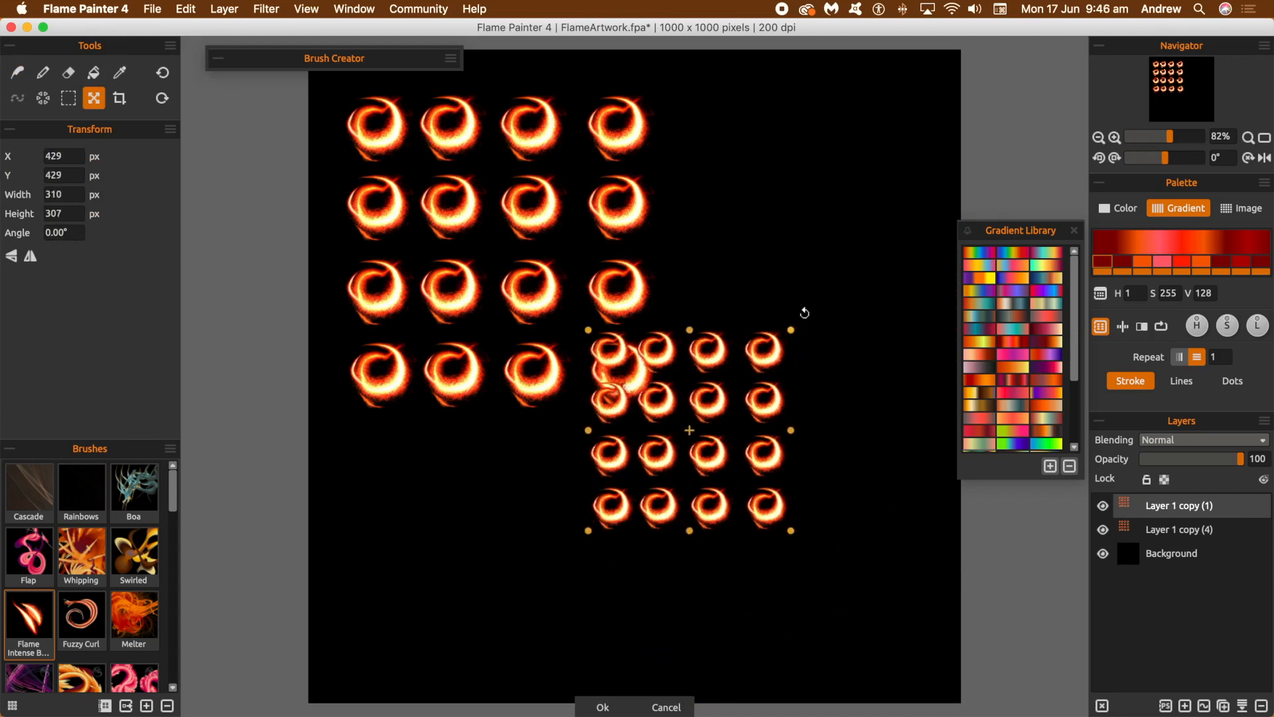
Rotate the smaller grid by about 45.64° into a diamond and place it beside the larger grid at about X 508, Y 71 px
{"action": "left_click_drag", "start_coordinate": [812, 318], "coordinate": [856, 438]}
{"action": "left_click_drag", "start_coordinate": [736, 364], "coordinate": [823, 169]}
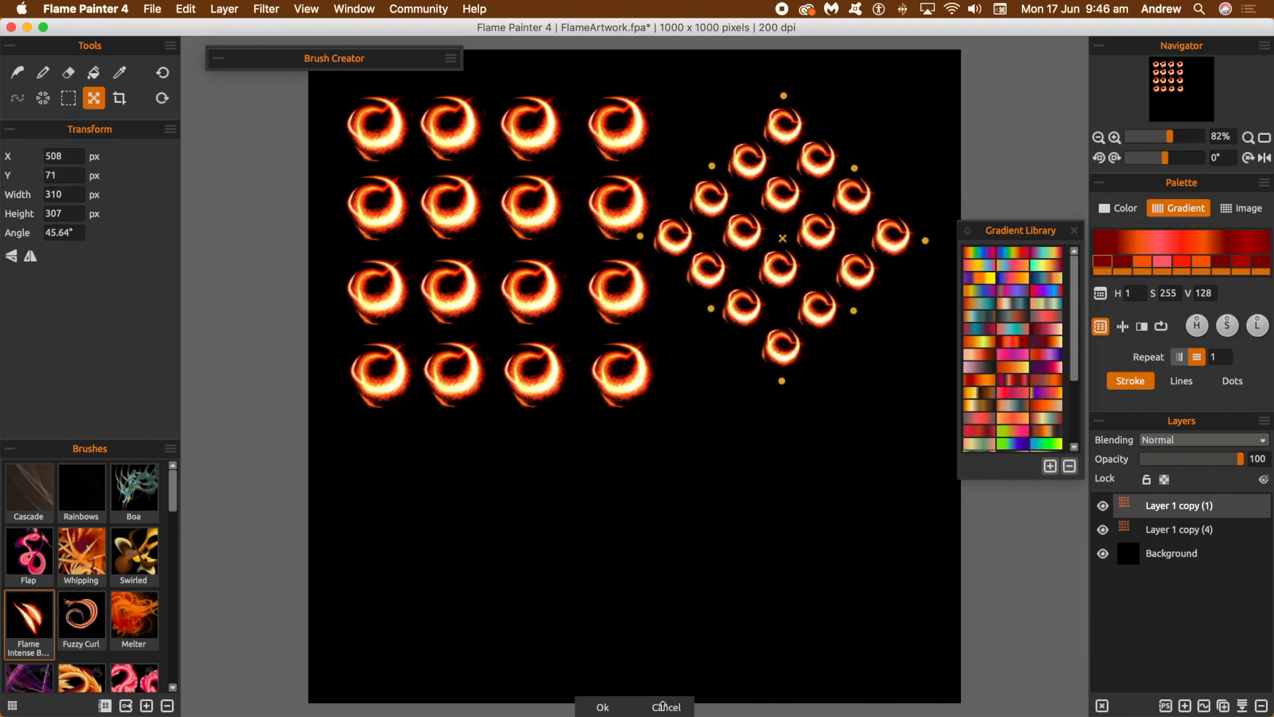
{"action": "left_click", "coordinate": [602, 707]}
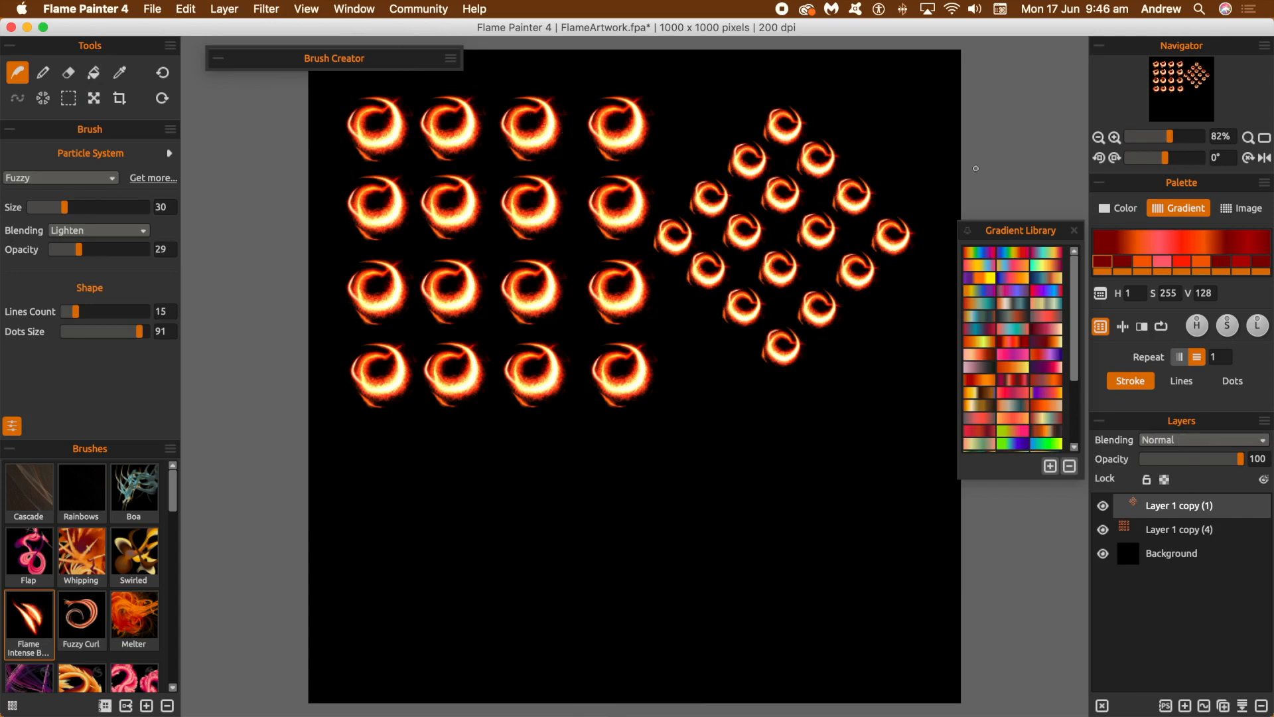
{"action": "left_click", "coordinate": [791, 13]}
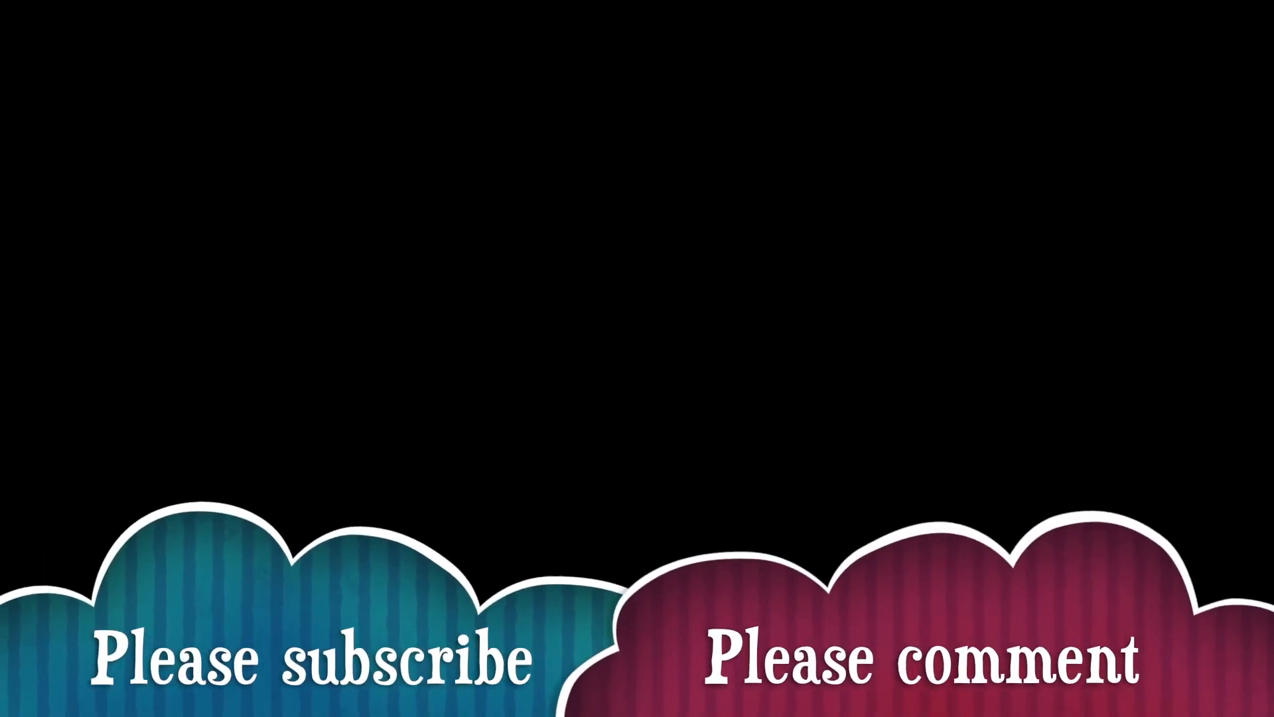